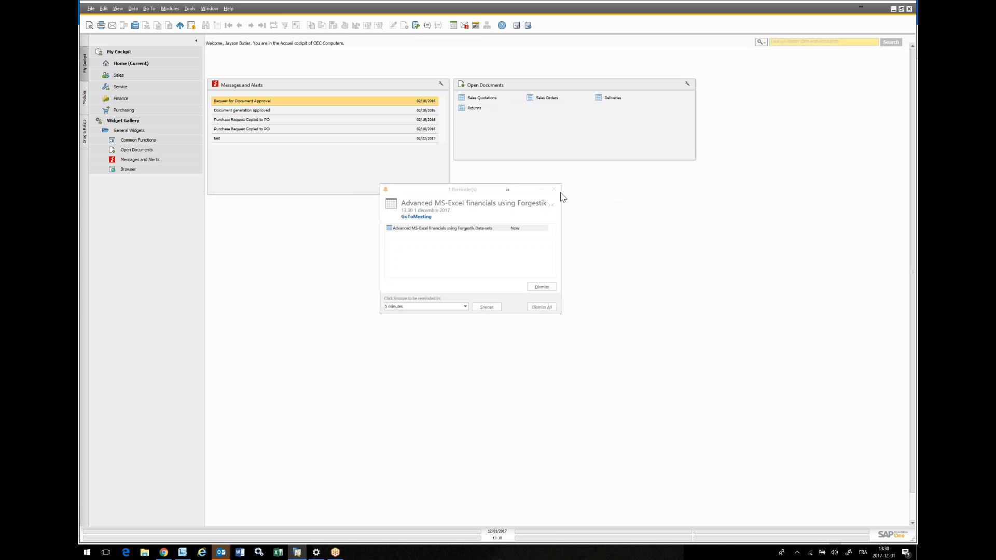
# Dismiss the meeting reminder and launch the Financial Statements application from SAP Business One.
pyautogui.click(555, 190)
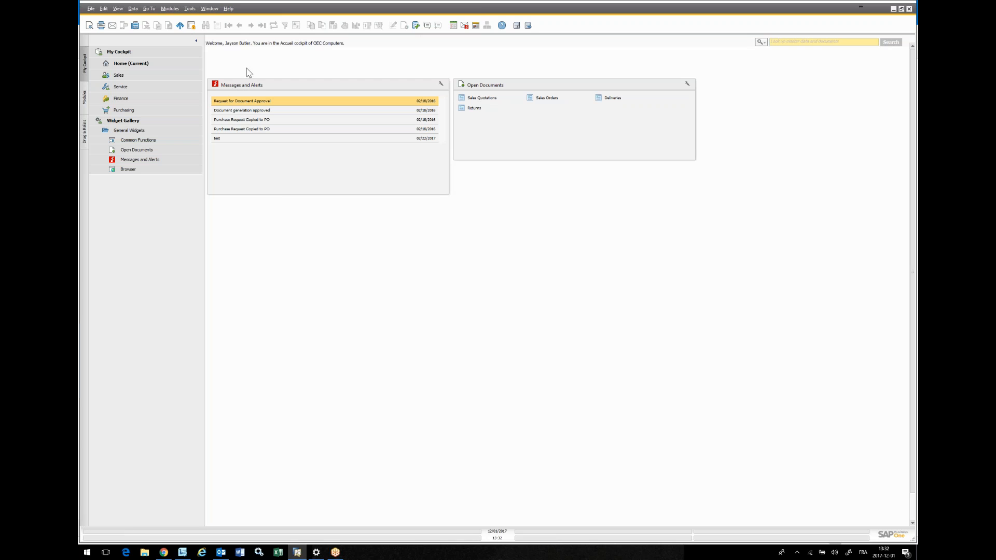
pyautogui.click(180, 26)
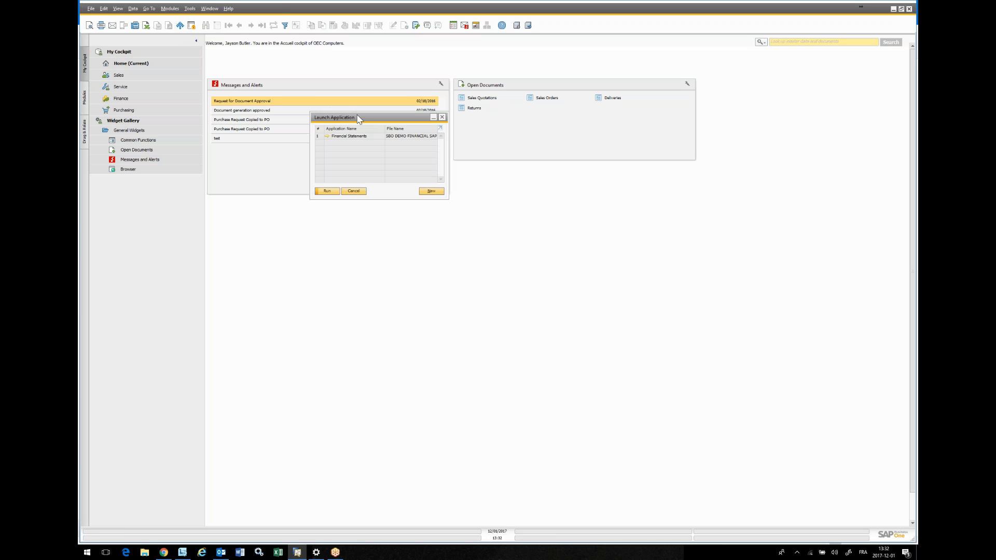
pyautogui.moveTo(362, 115); pyautogui.dragTo(365, 207)
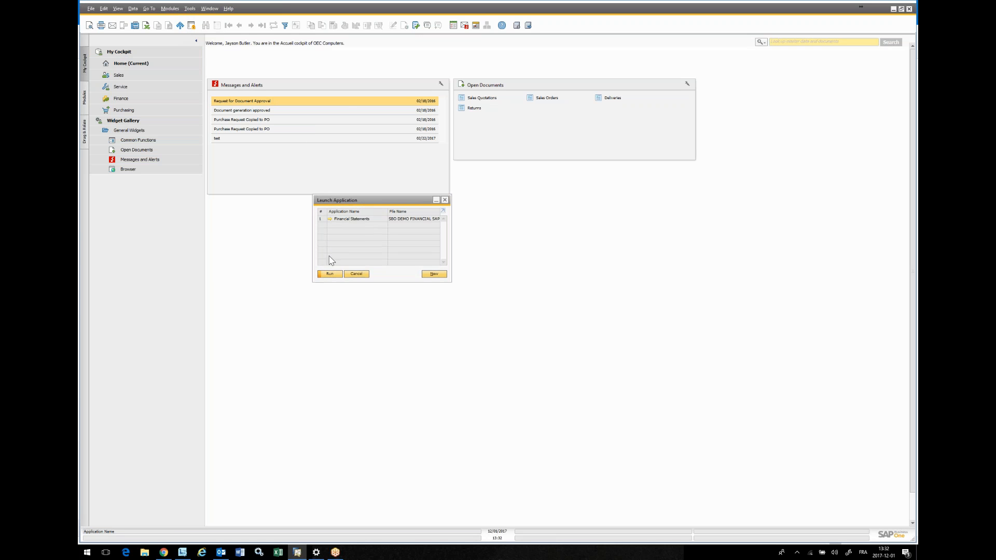
pyautogui.click(320, 219)
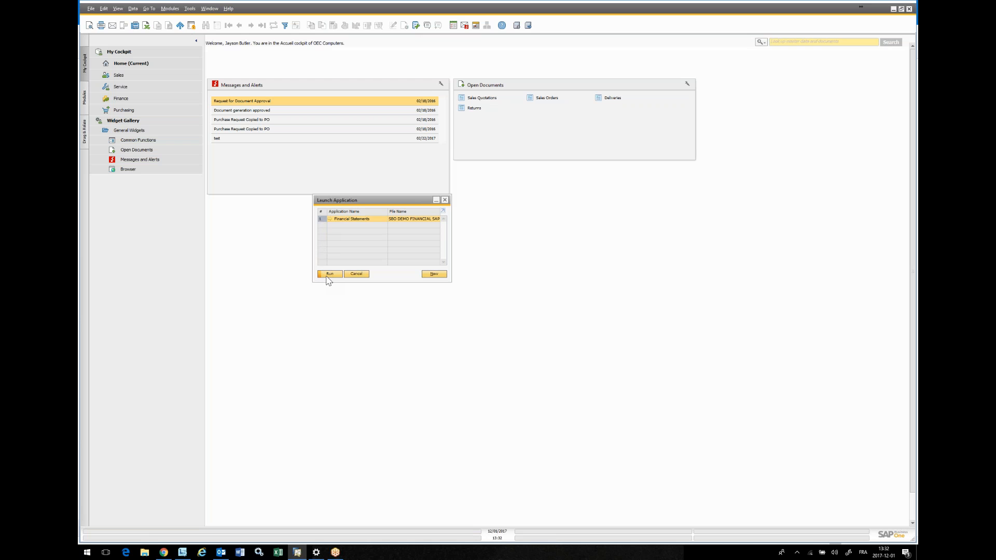
pyautogui.click(329, 275)
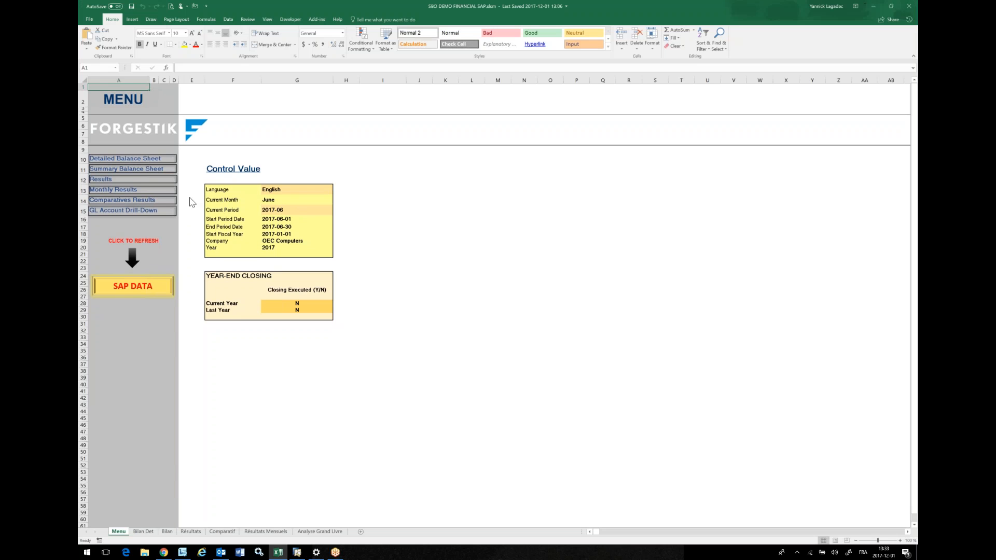
# Refresh the workbook with the current SAP data and acknowledge the completed update.
pyautogui.click(131, 291)
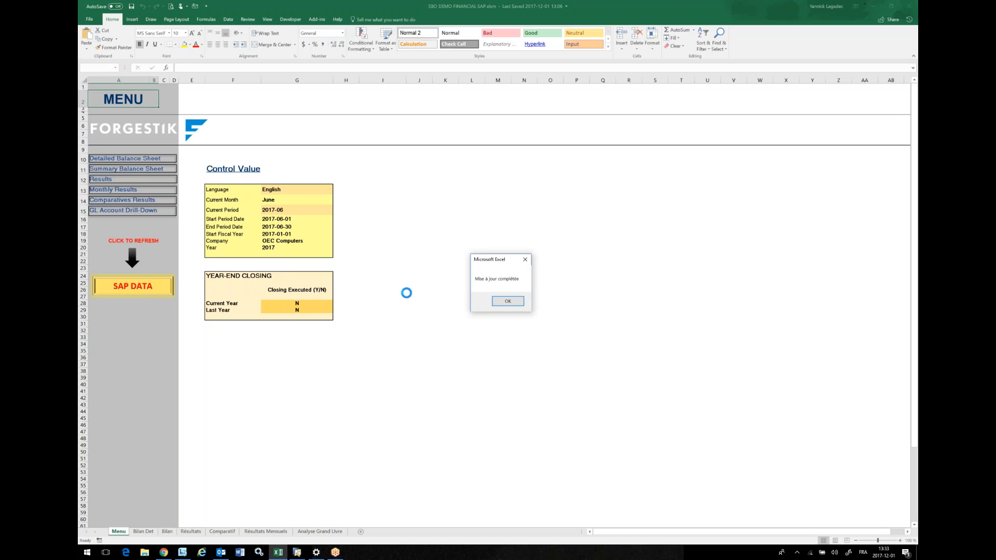
pyautogui.click(507, 302)
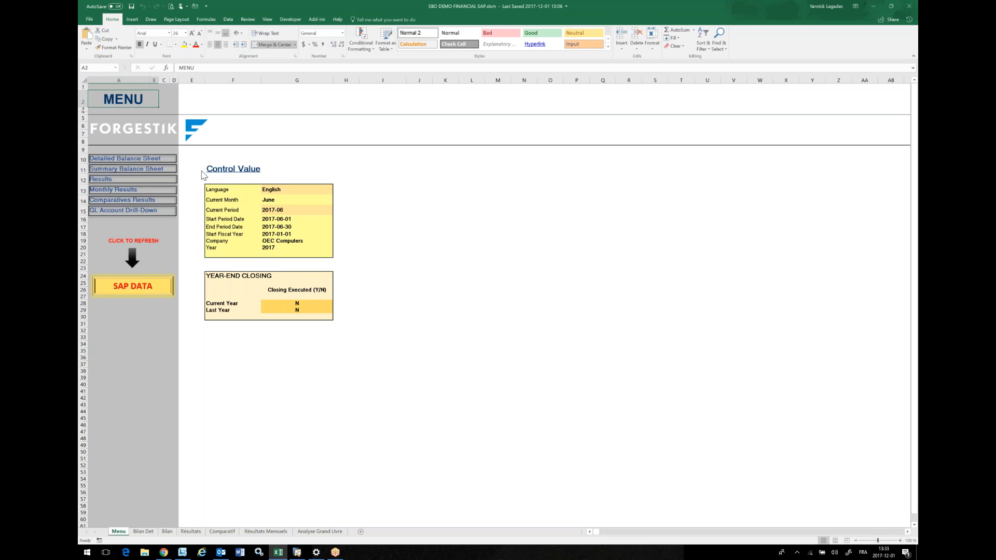
# View the Detailed Balance Sheet, Summary Balance Sheet and Results reports, returning to the workbook's menu after each.
pyautogui.click(140, 159)
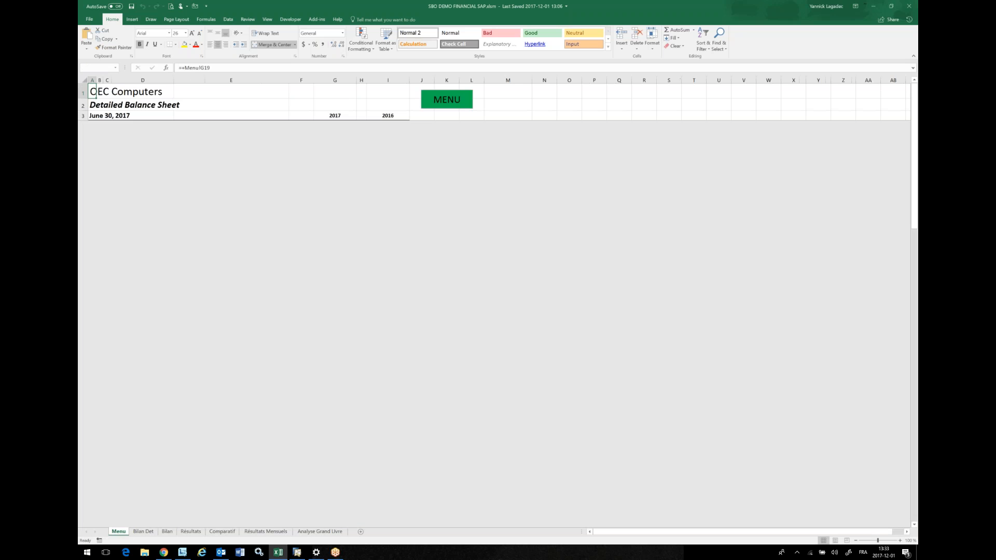
pyautogui.click(425, 106)
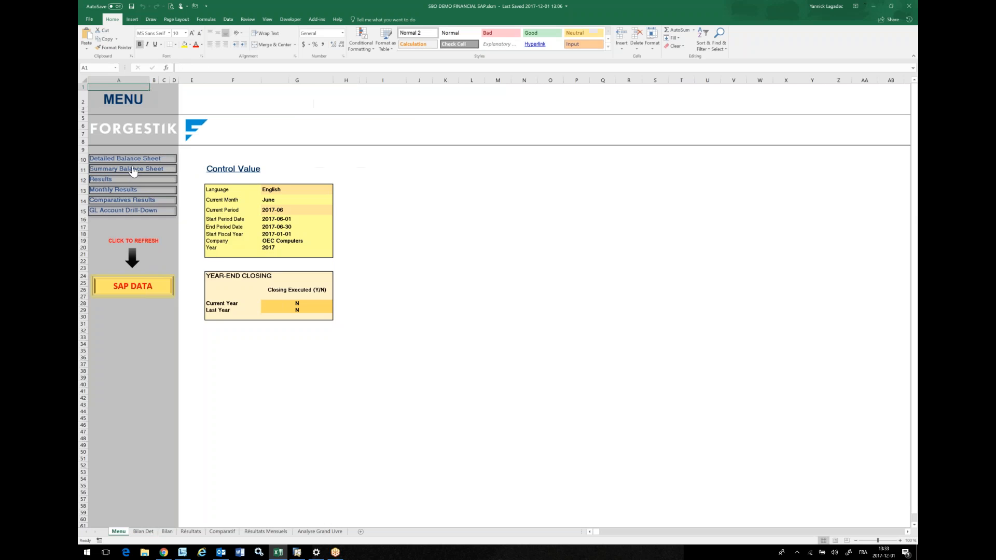
pyautogui.click(133, 169)
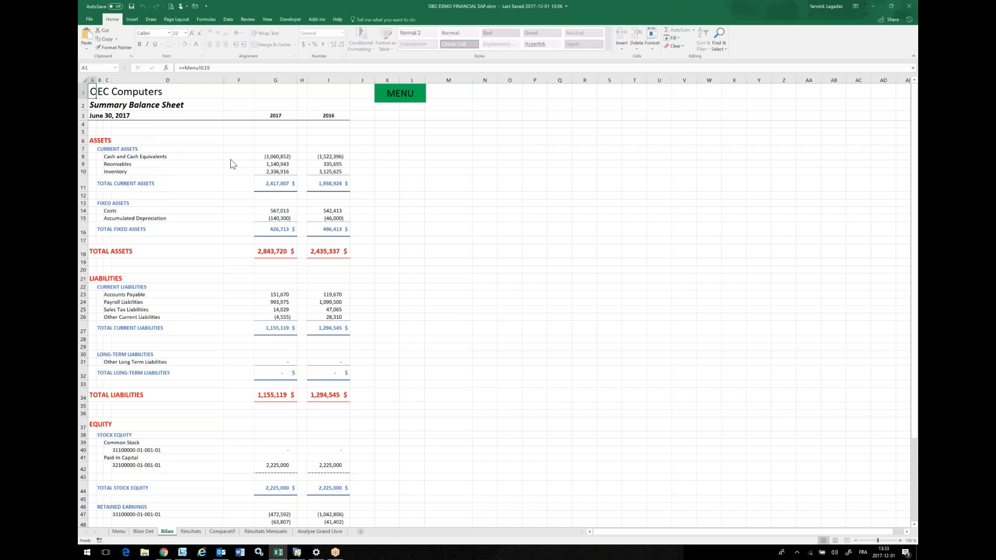
pyautogui.click(382, 106)
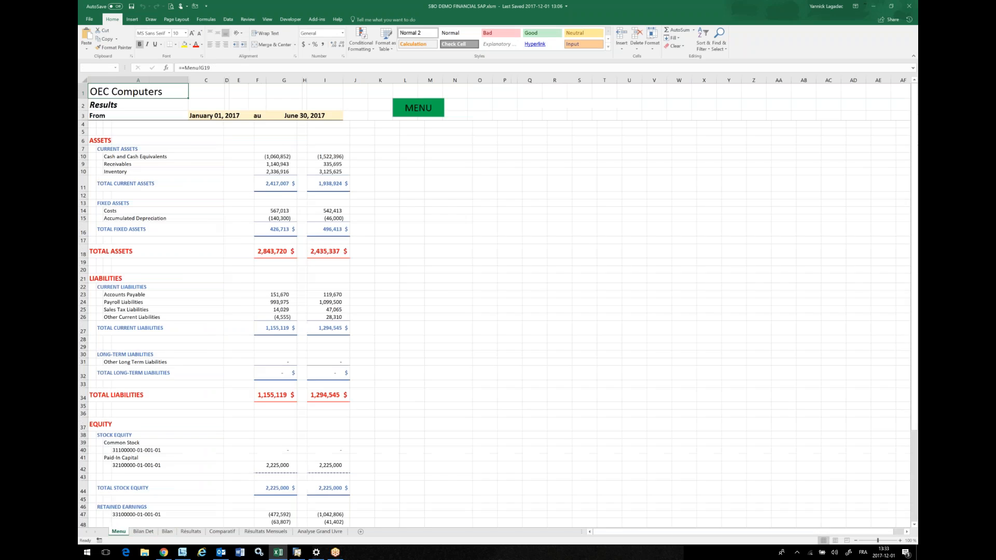
pyautogui.click(397, 115)
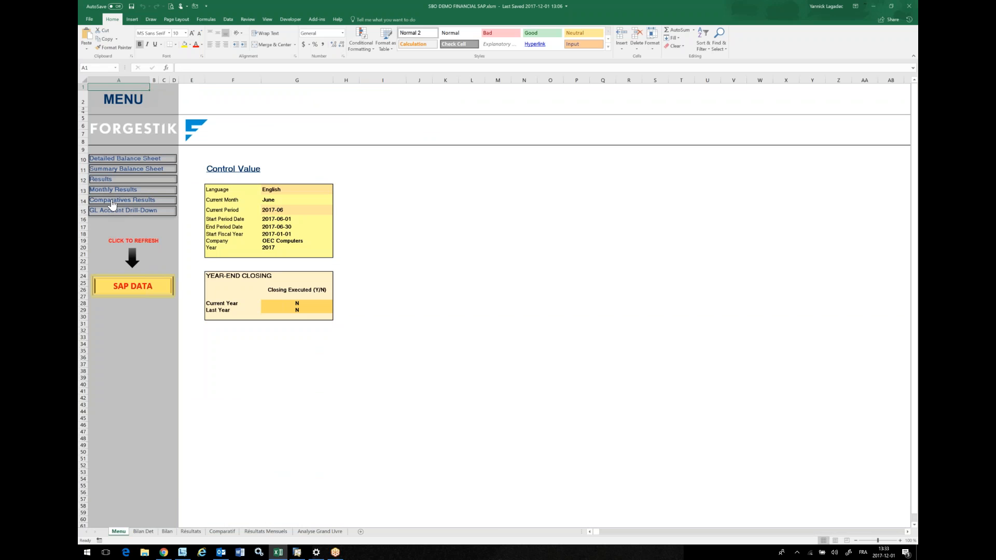
# Open the Comparatives Results report and drill down to the GL detail of the year-to-date actual Sales figure.
pyautogui.click(112, 201)
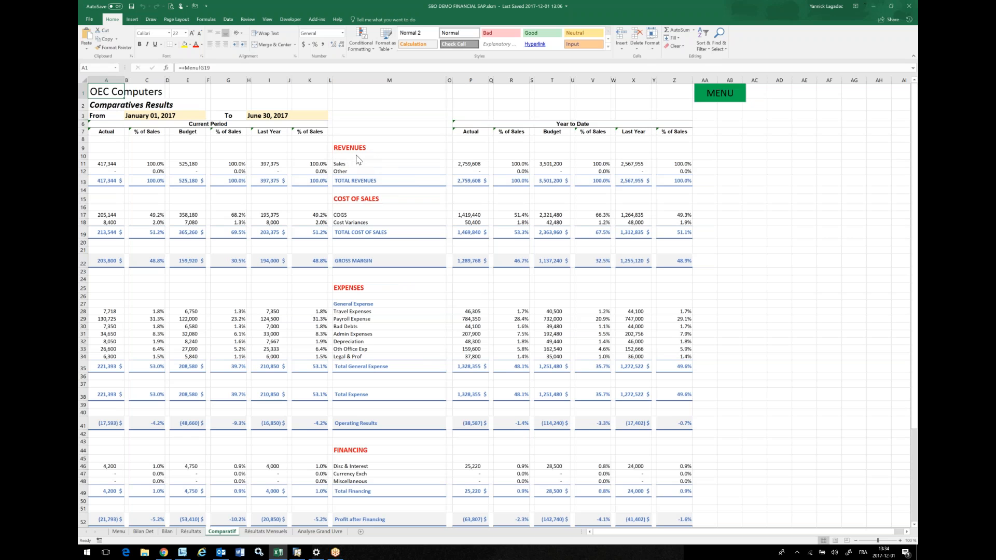
pyautogui.click(466, 164)
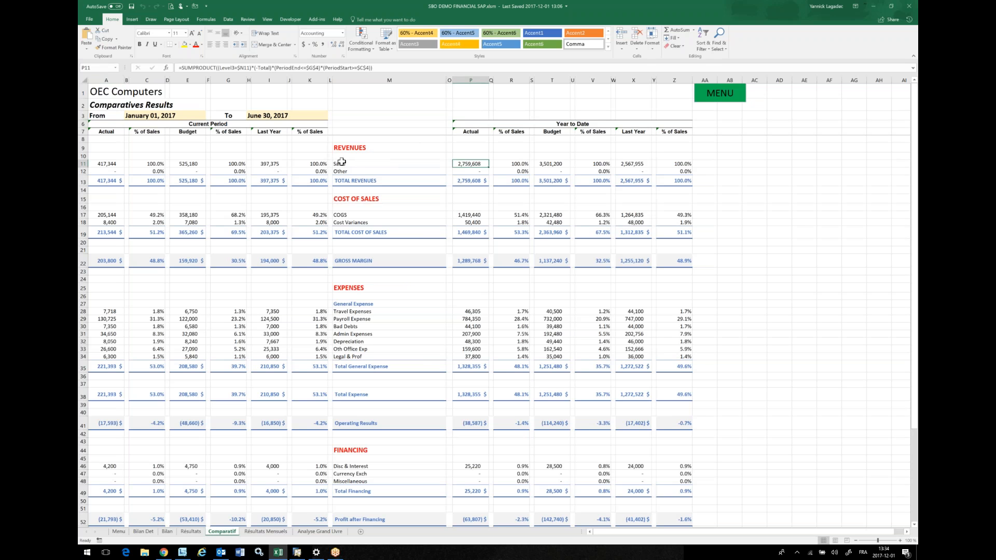
pyautogui.rightClick(458, 163)
pyautogui.moveTo(480, 167)
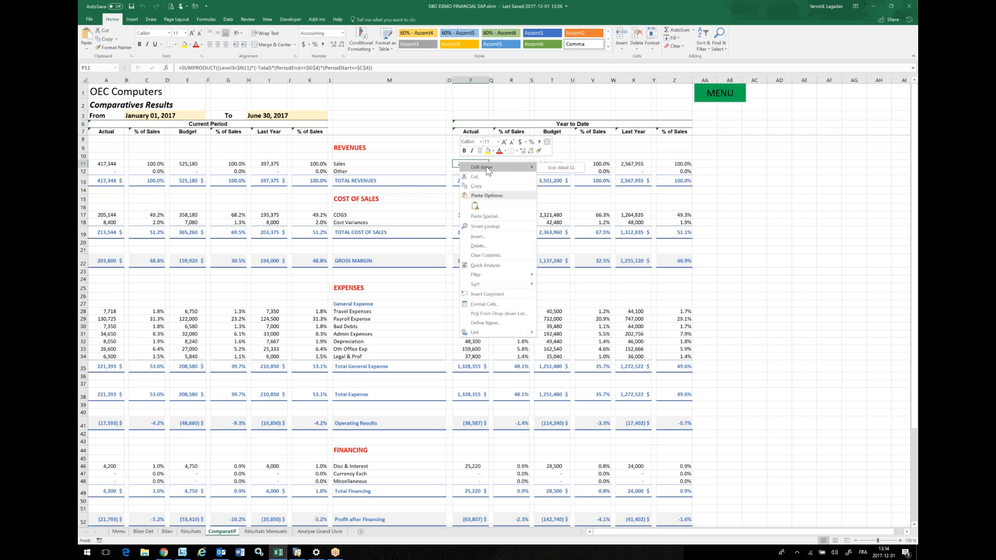
pyautogui.click(548, 168)
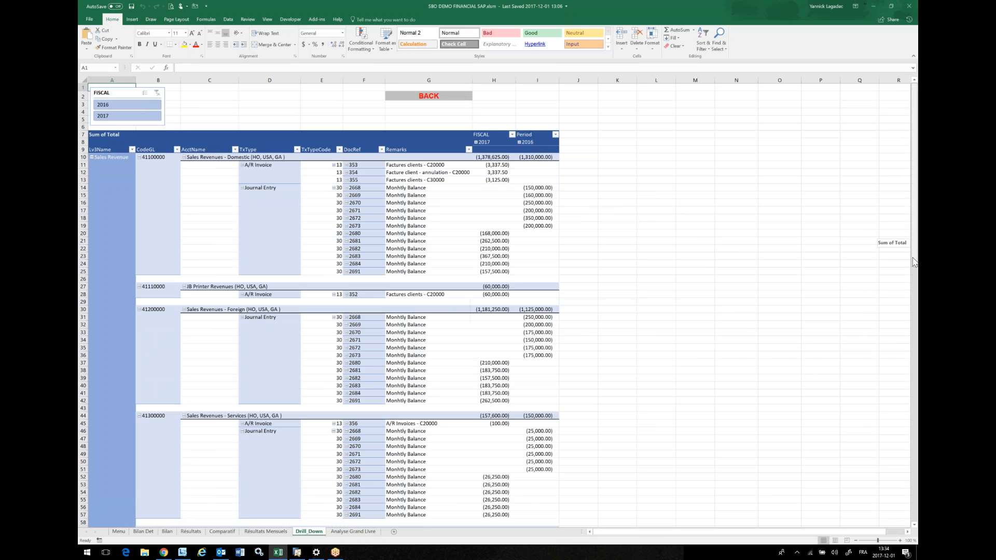
pyautogui.moveTo(914, 262); pyautogui.dragTo(910, 223)
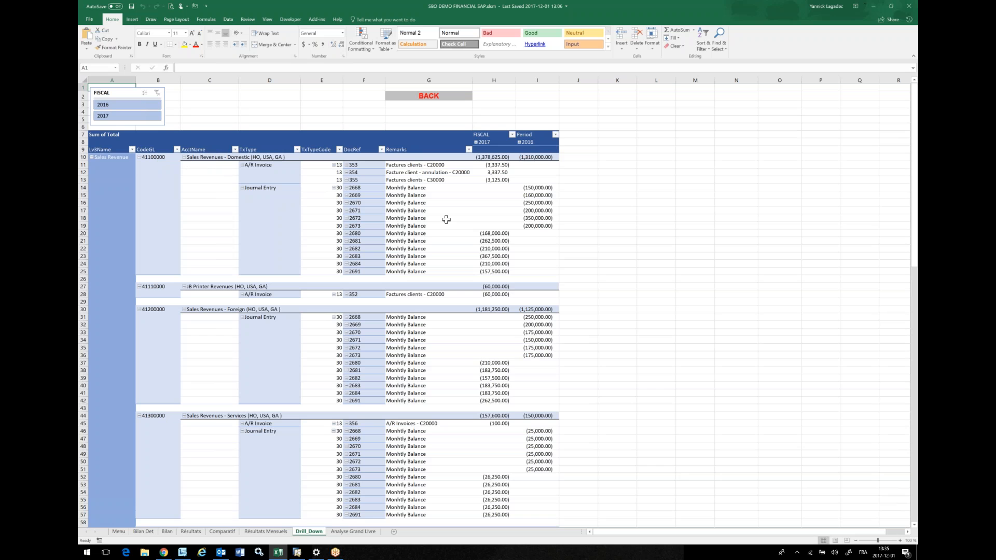
# Expand the 2016 fiscal year into its monthly periods in the drill-down pivot table and collapse it, twice.
pyautogui.click(519, 141)
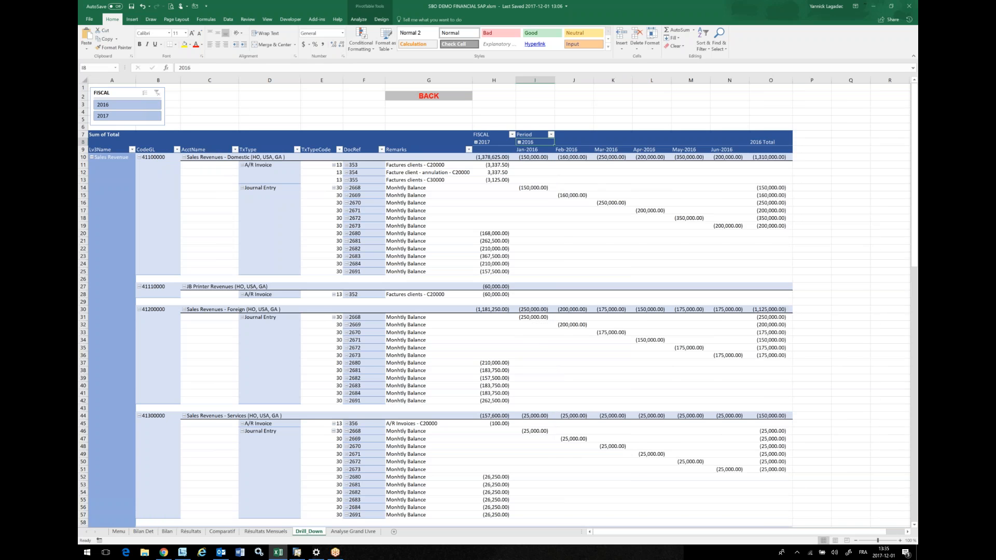
pyautogui.click(519, 142)
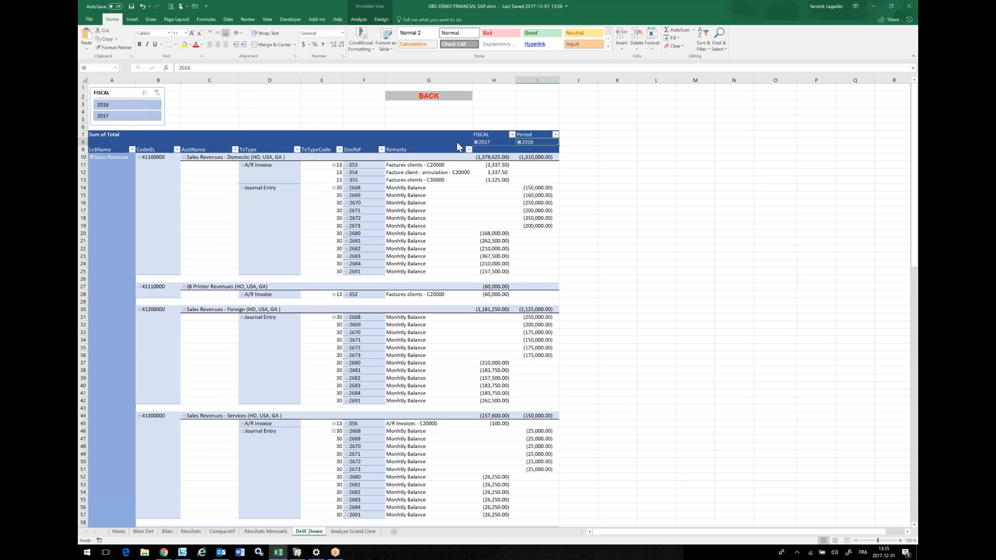
pyautogui.click(519, 143)
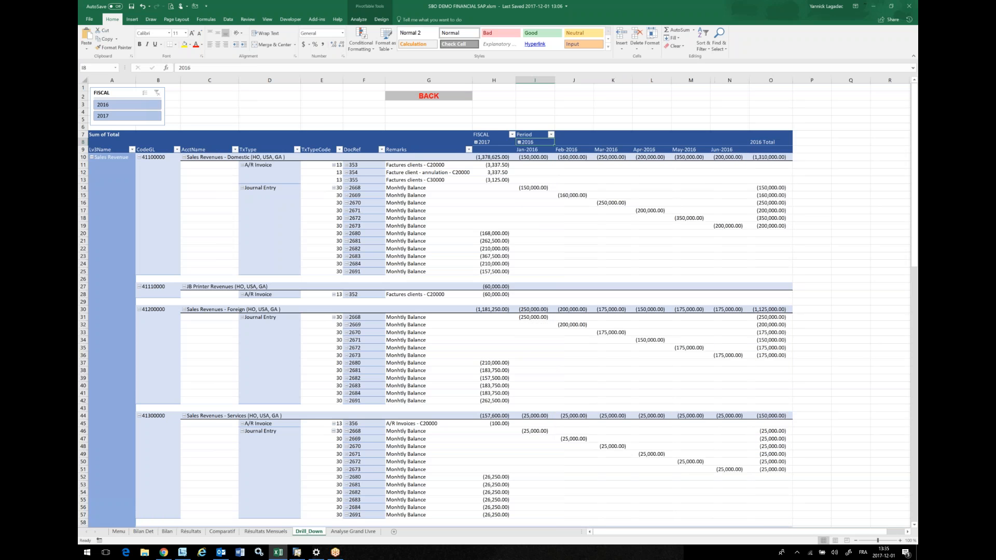
pyautogui.click(519, 142)
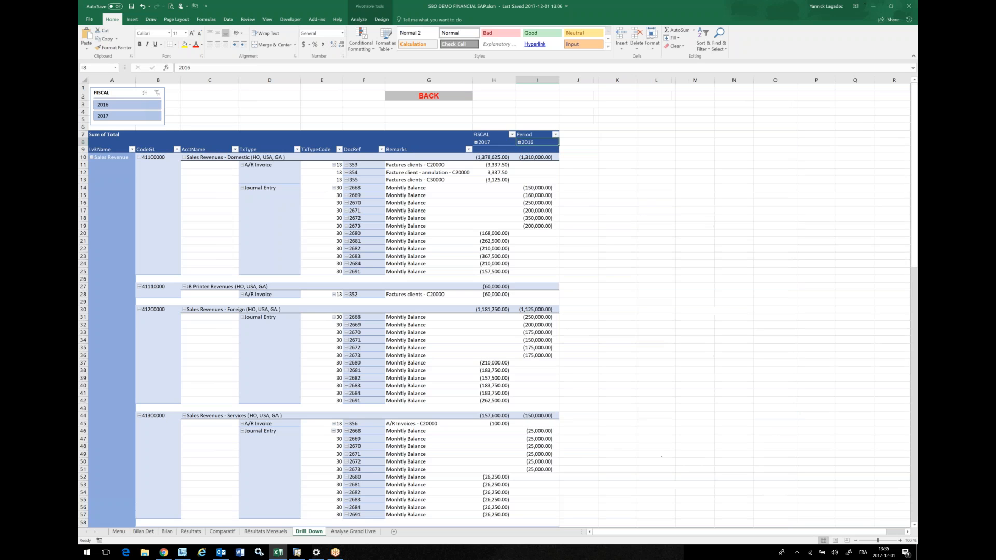
# Display the third A/R invoice under Sales Revenues - Domestic in SAP by document type, and return to the Excel workbook.
pyautogui.click(355, 165)
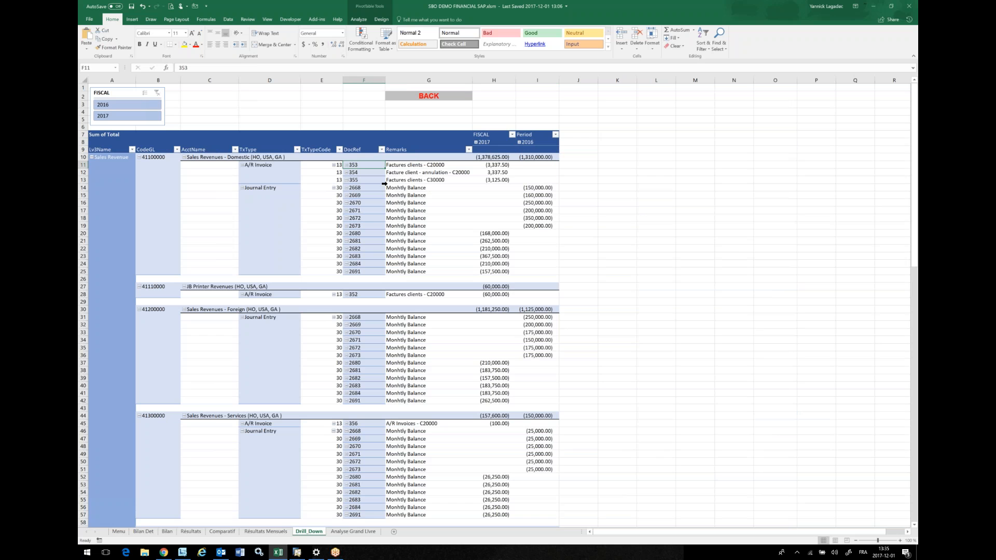
pyautogui.click(365, 180)
pyautogui.rightClick(370, 181)
pyautogui.moveTo(386, 185)
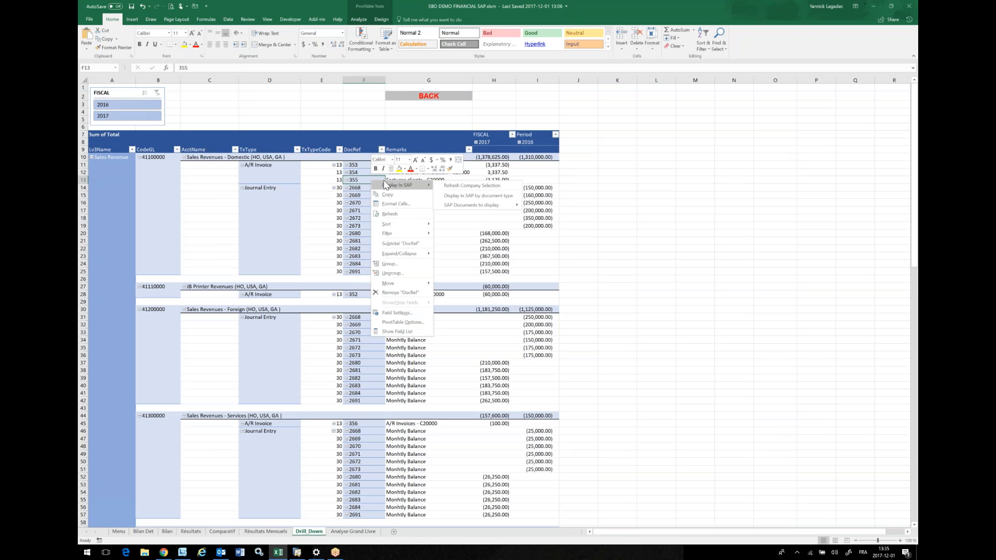
pyautogui.click(453, 196)
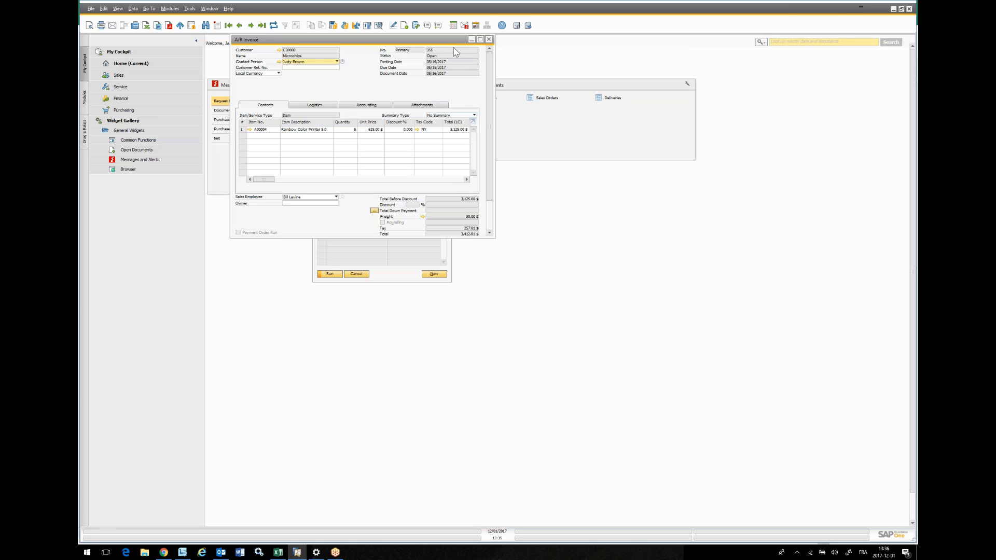
pyautogui.click(278, 553)
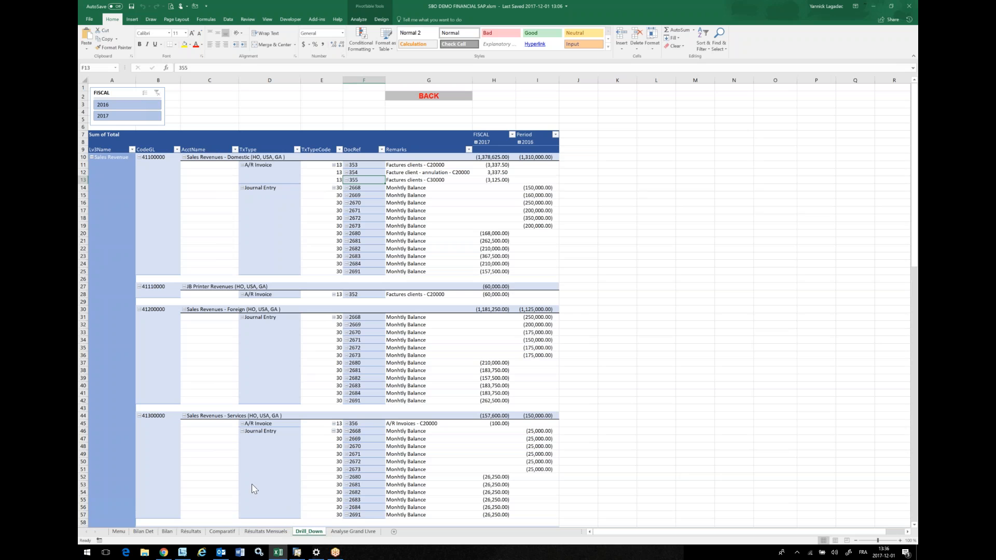
# Open the GL Account Drill-Down report from the Menu sheet and refresh its pivot table.
pyautogui.click(343, 533)
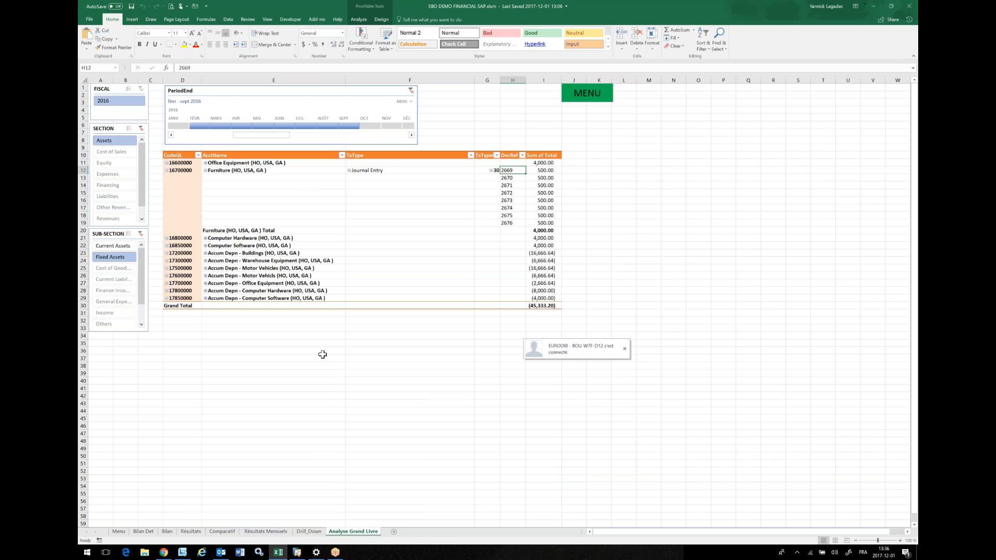
pyautogui.click(118, 532)
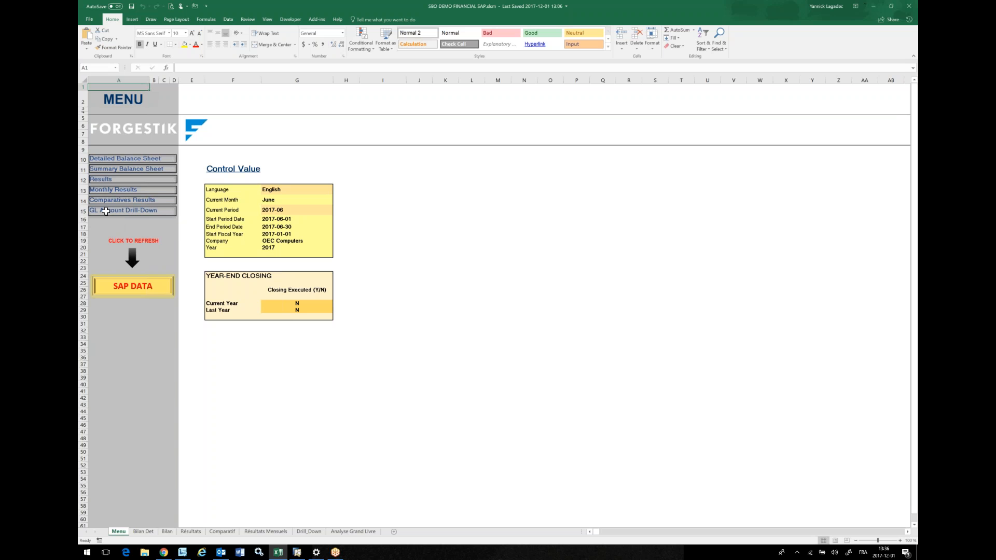
pyautogui.click(107, 210)
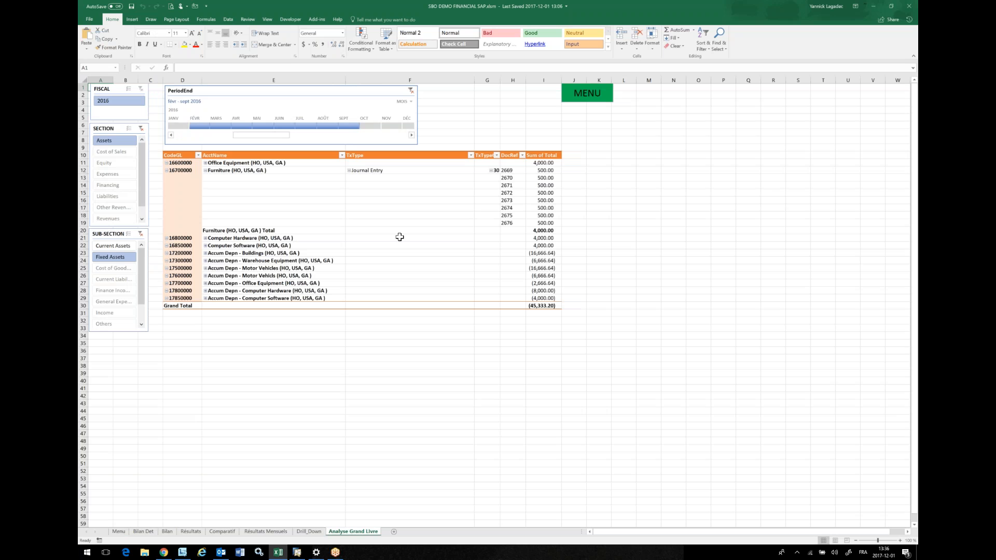
pyautogui.click(376, 210)
pyautogui.rightClick(377, 209)
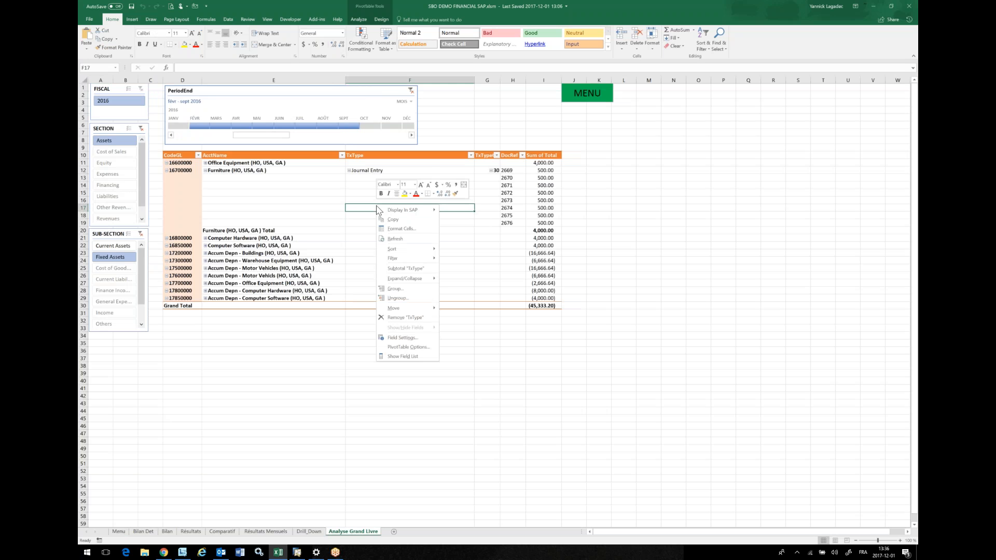
pyautogui.click(399, 239)
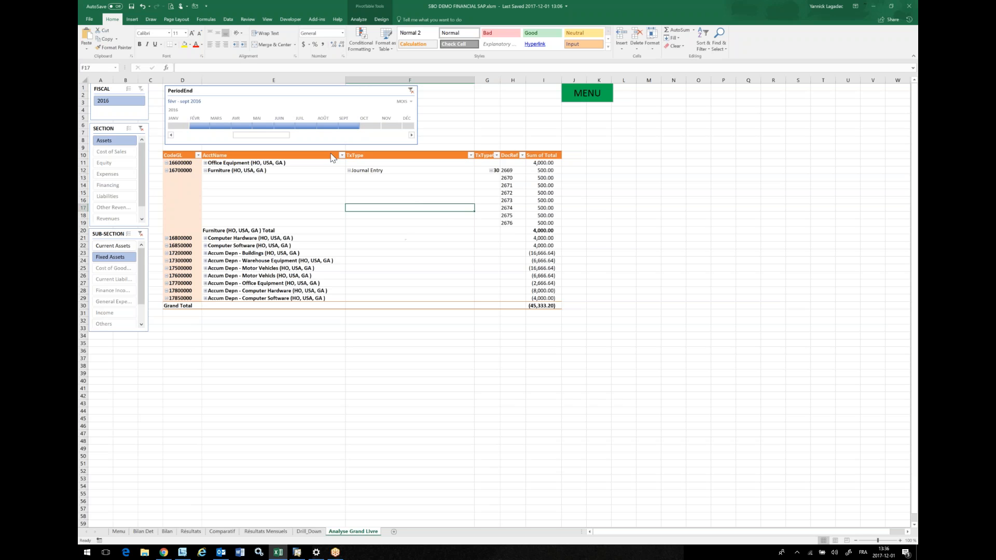
# Display the first Furniture journal entry in SAP by document type, minimize its window, and return to the Excel workbook.
pyautogui.click(513, 171)
pyautogui.rightClick(514, 172)
pyautogui.moveTo(566, 177)
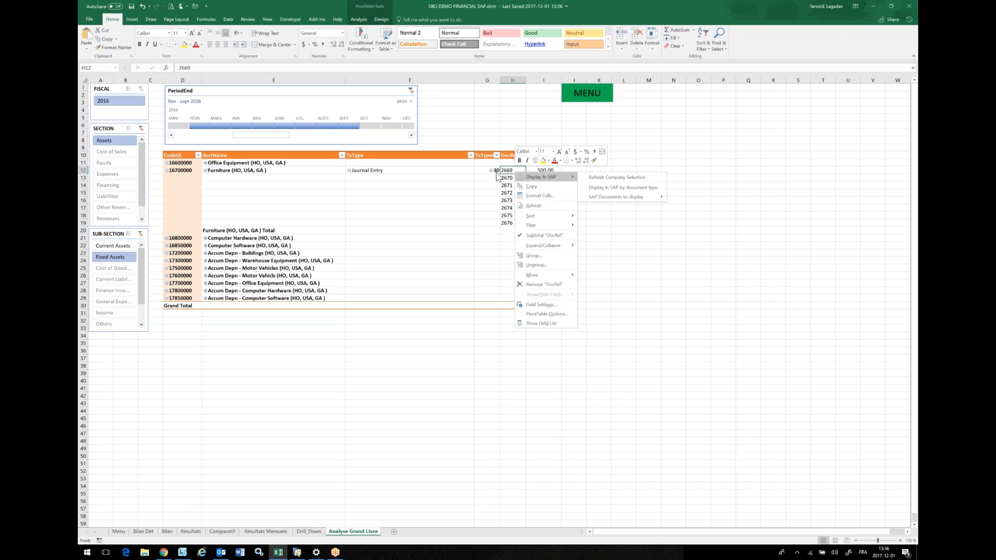
pyautogui.click(591, 189)
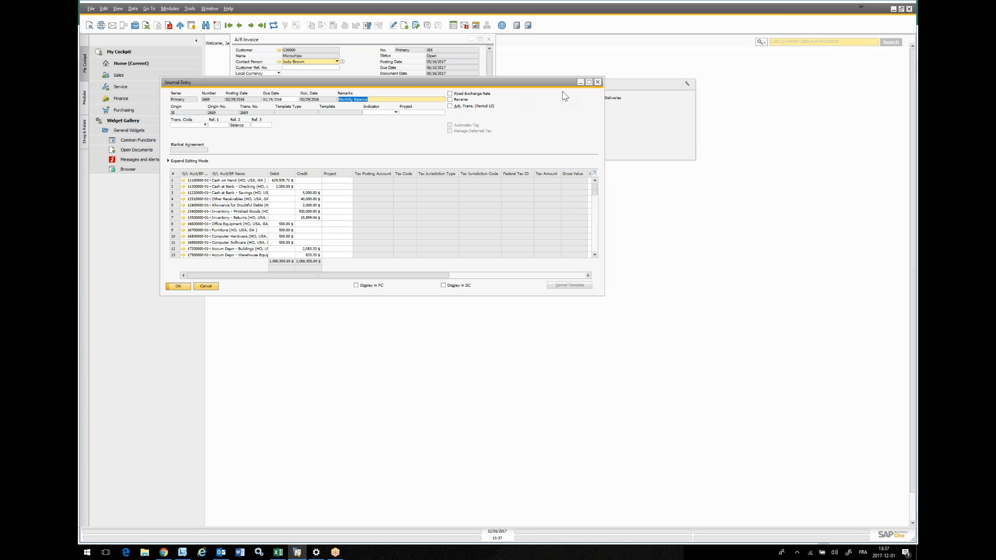
pyautogui.click(581, 82)
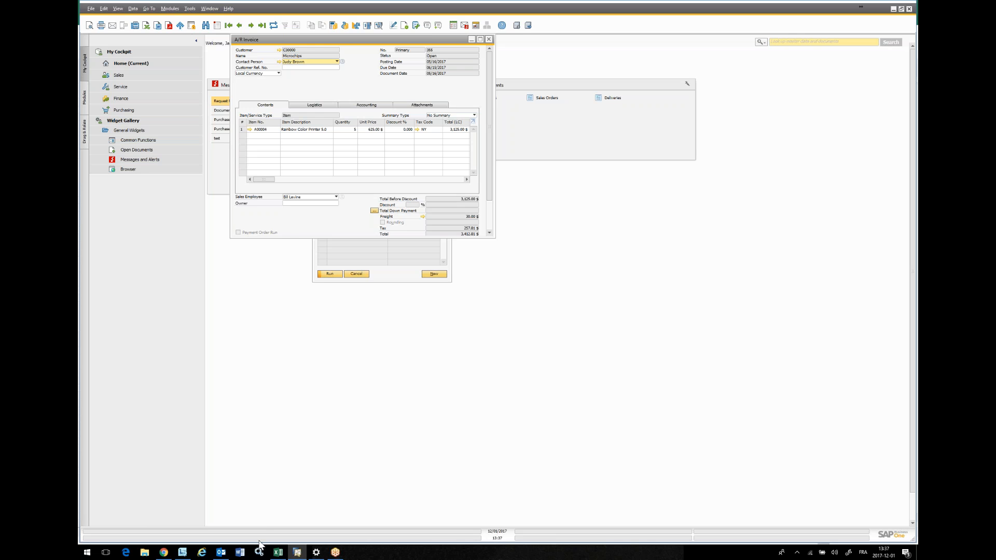
pyautogui.click(278, 553)
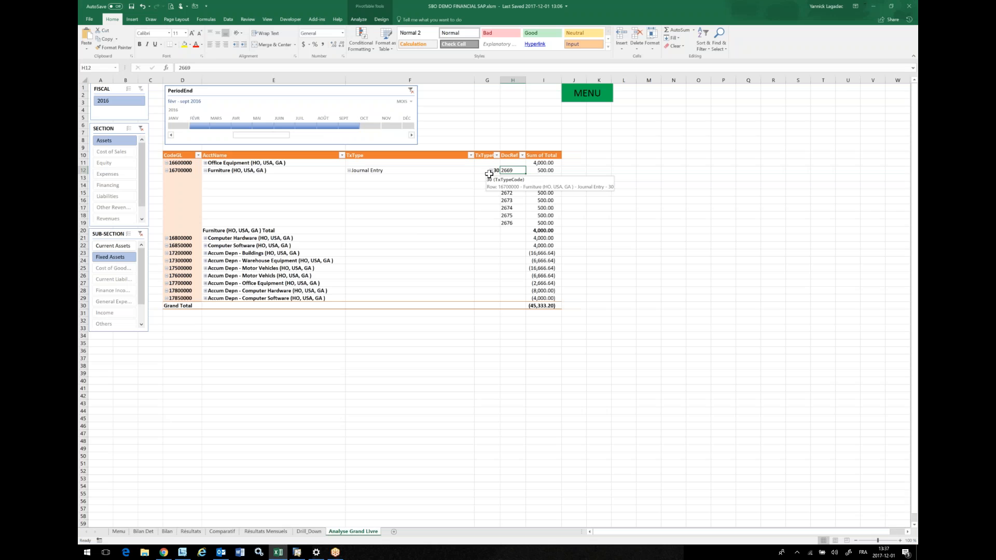
# Filter the GL analysis to August 2016 with the PeriodEnd timeline.
pyautogui.click(328, 127)
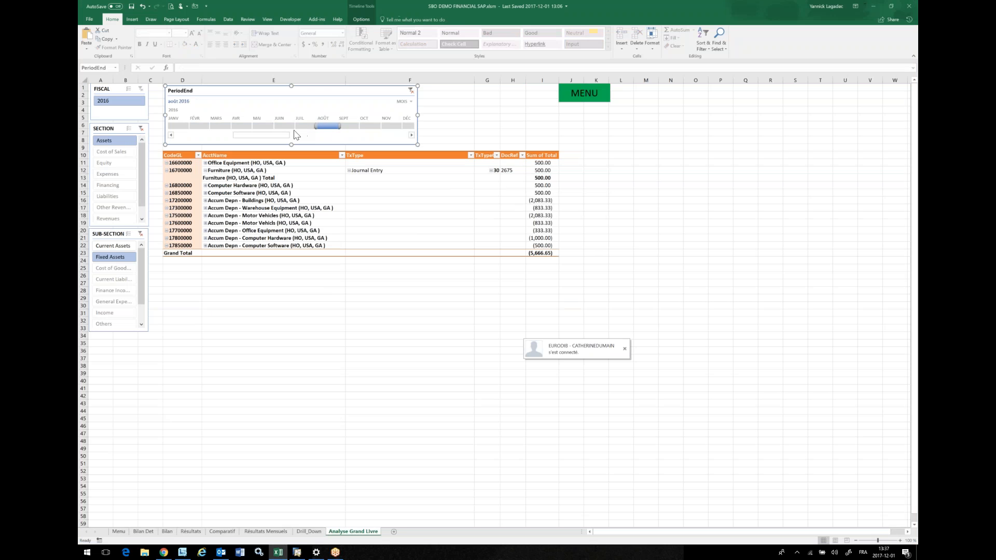
# Unhide the DATA_BUDGET sheet in the workbook.
pyautogui.rightClick(360, 533)
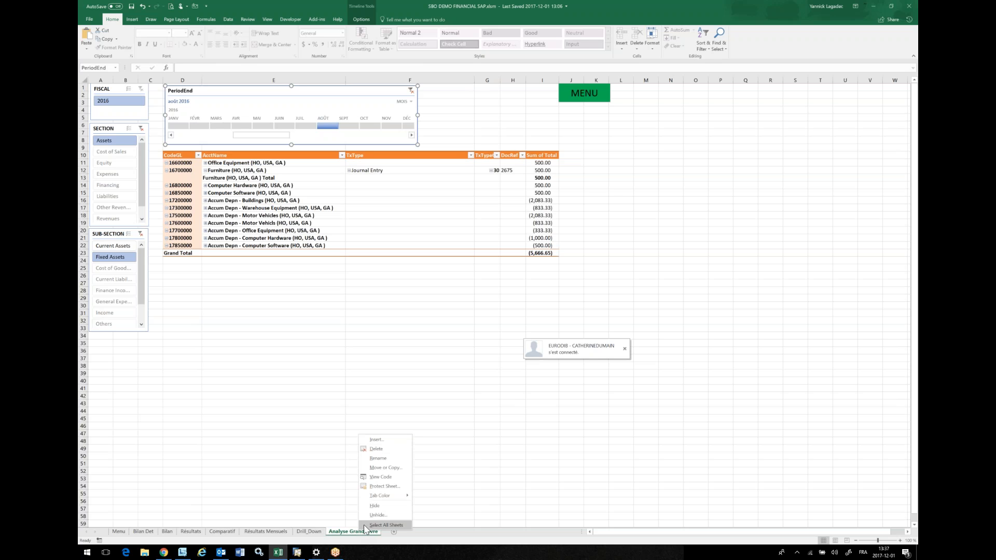
pyautogui.click(378, 515)
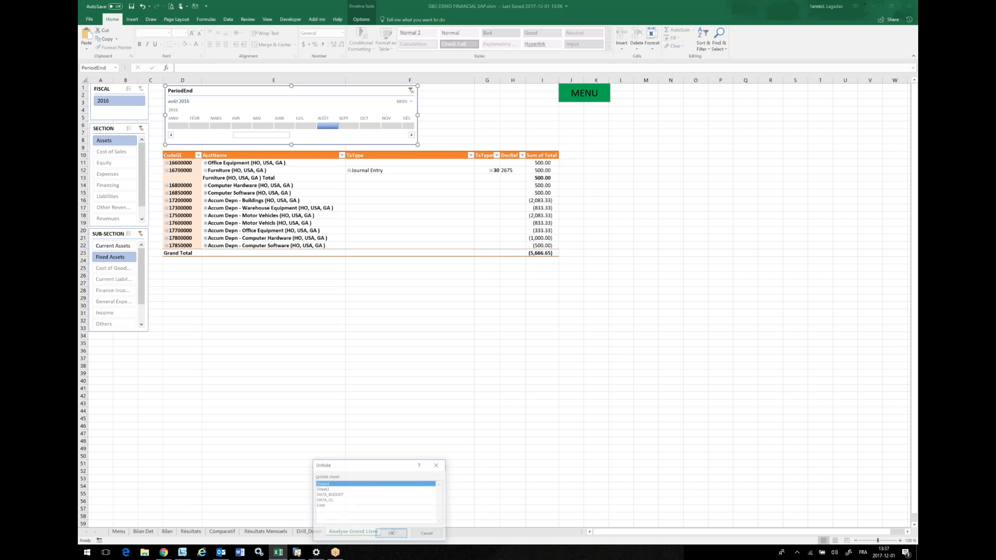
pyautogui.click(336, 495)
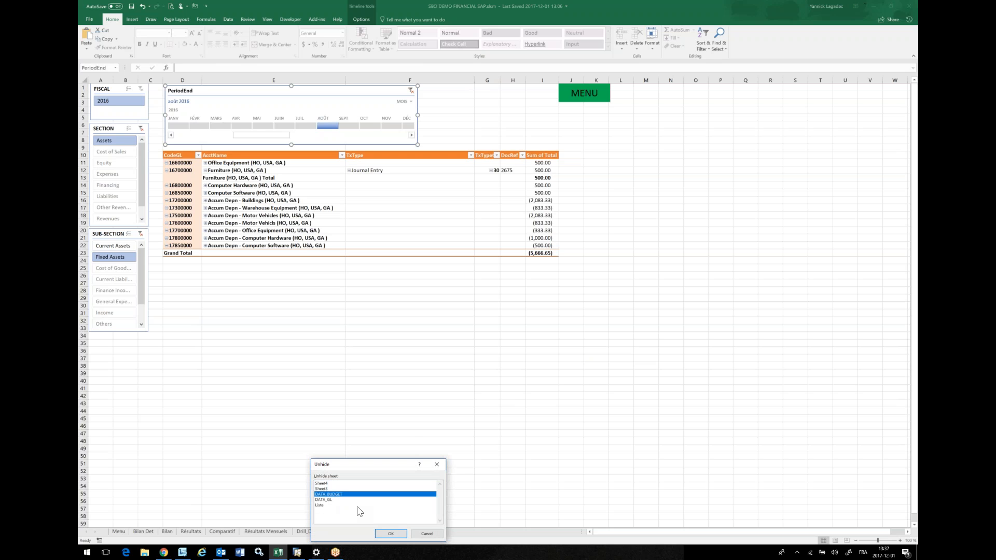
pyautogui.click(390, 534)
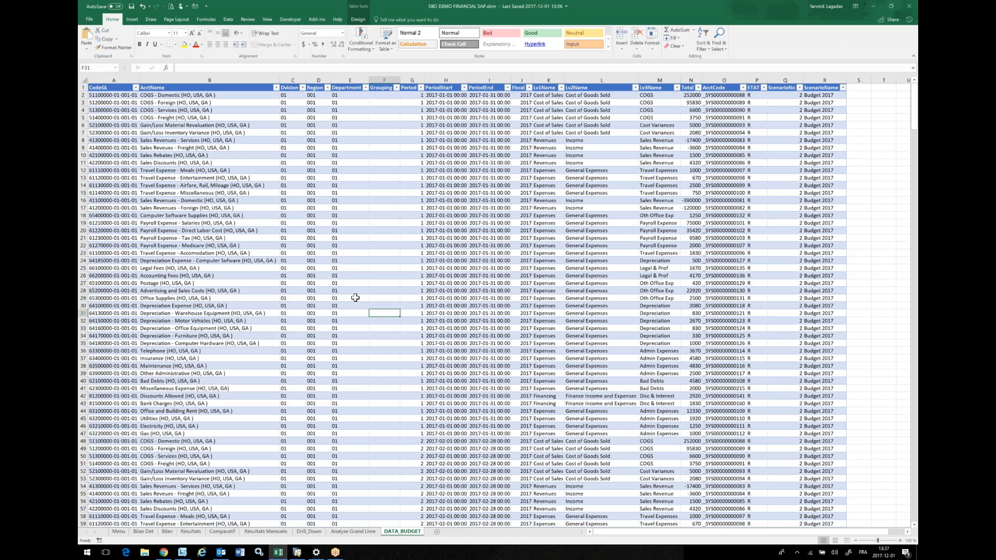
# Refresh the budget table on the DATA_BUDGET sheet from its data source.
pyautogui.click(360, 225)
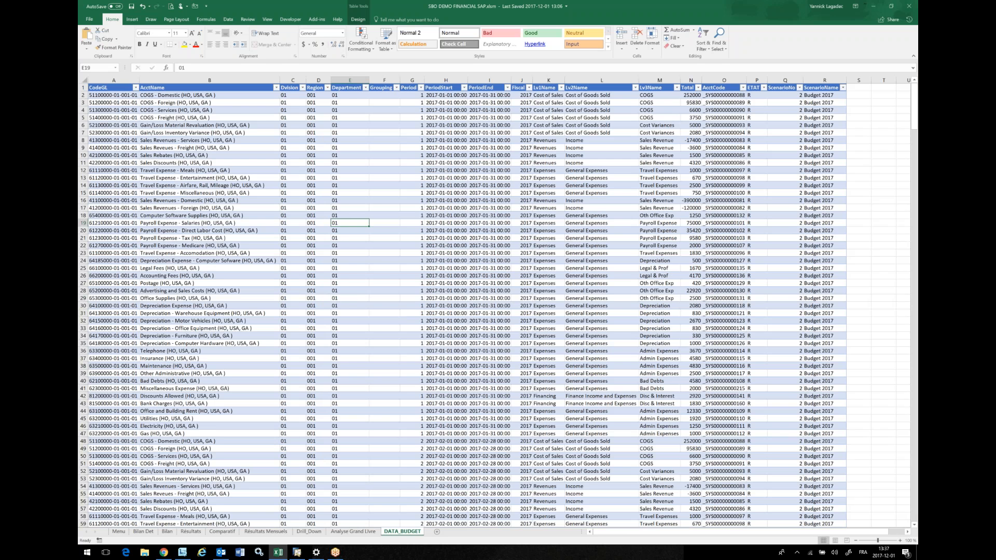
pyautogui.rightClick(361, 223)
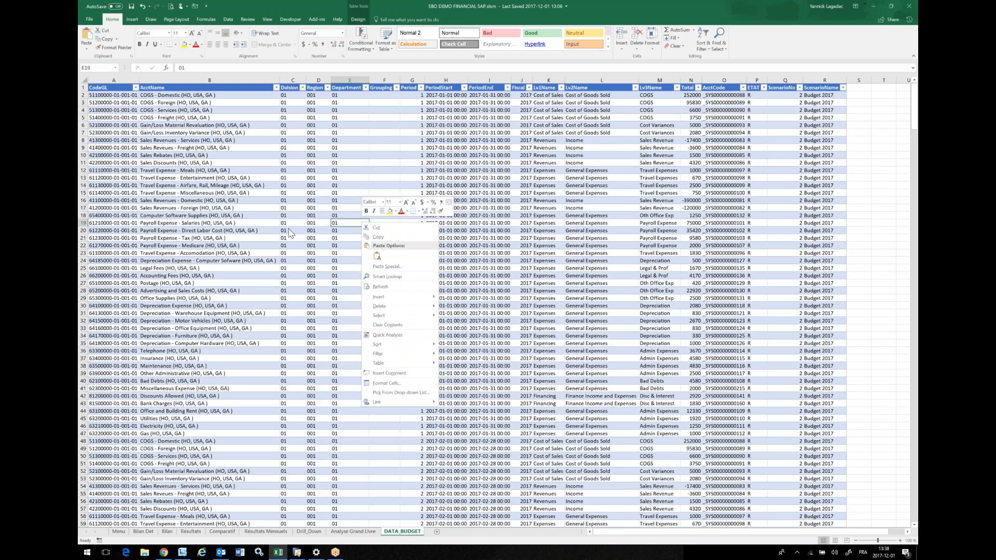
pyautogui.click(381, 286)
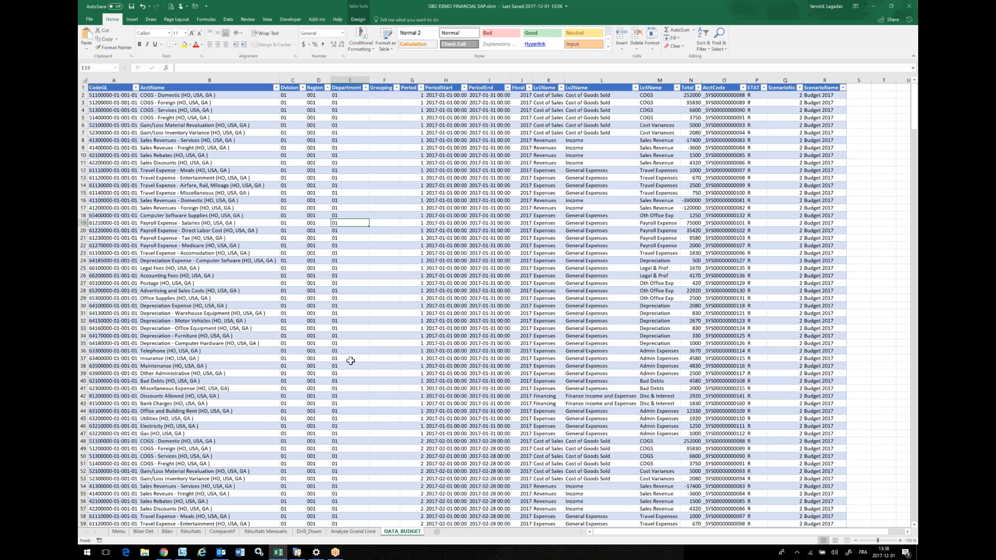
# Return to the Menu sheet and create a new blank workbook.
pyautogui.click(118, 531)
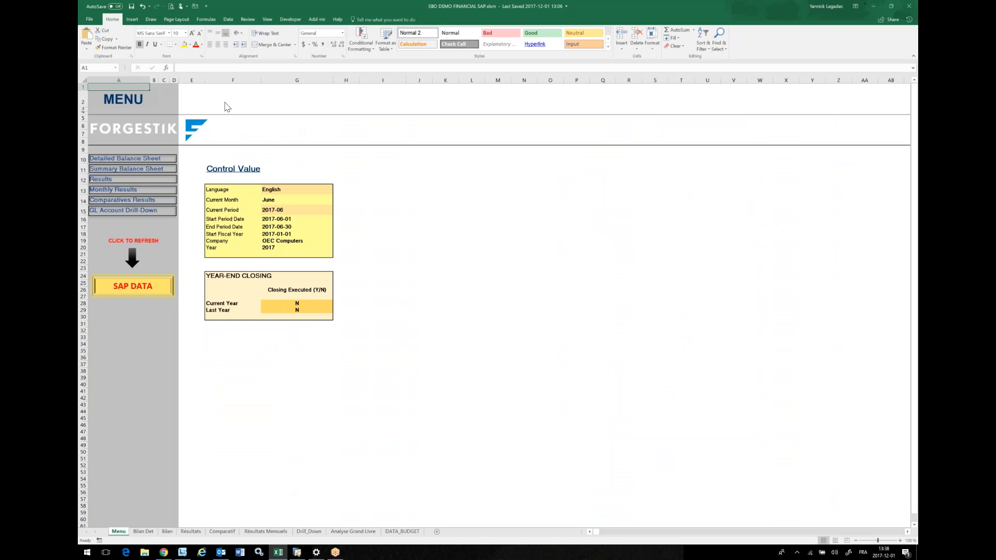
pyautogui.click(90, 20)
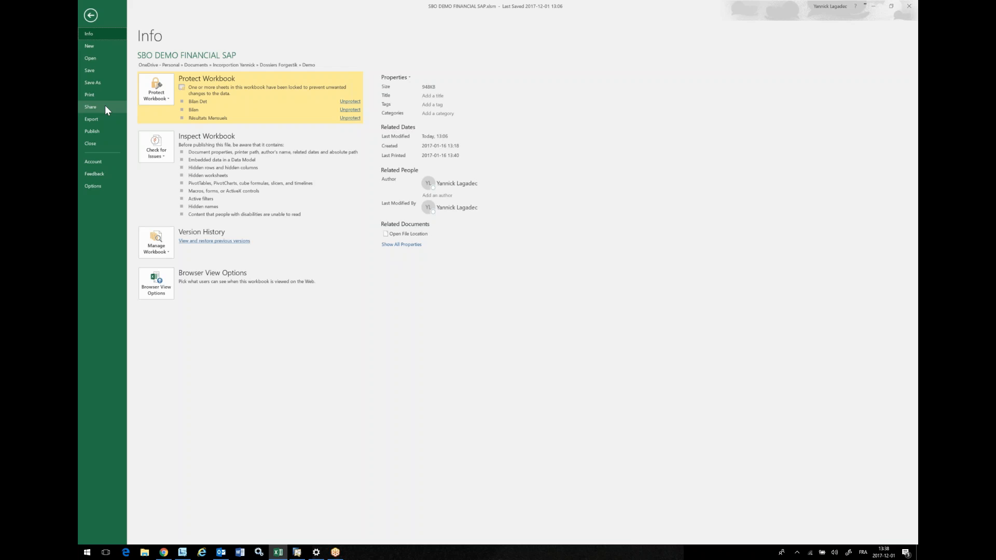
pyautogui.click(102, 49)
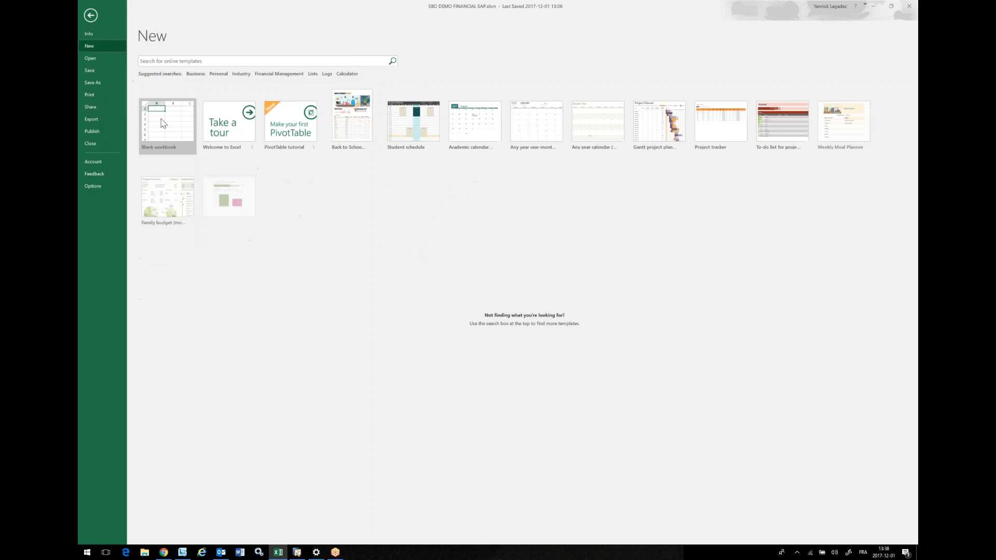
pyautogui.click(167, 125)
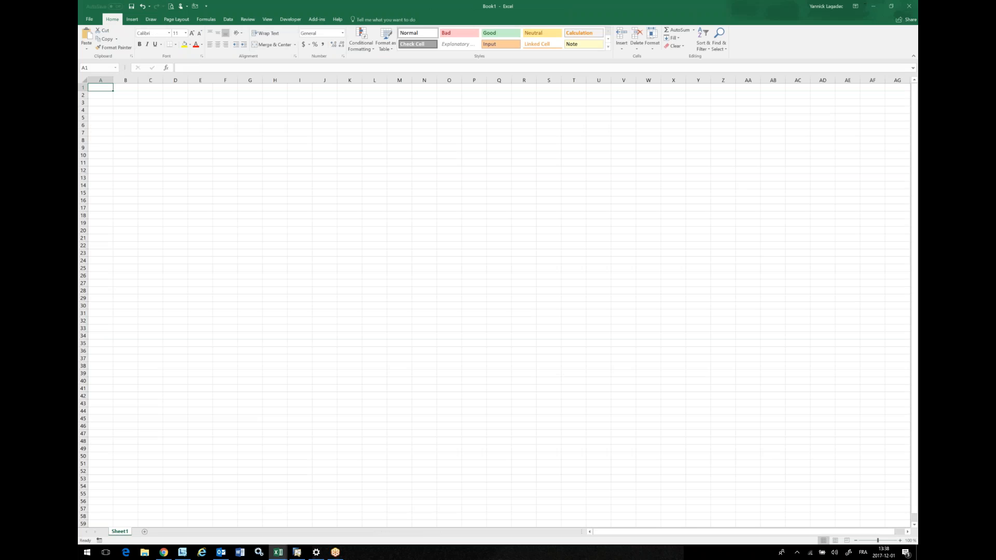
# Select cell A7 and start a legacy SQL Server data connection, moving the wizard window higher on the sheet.
pyautogui.click(107, 130)
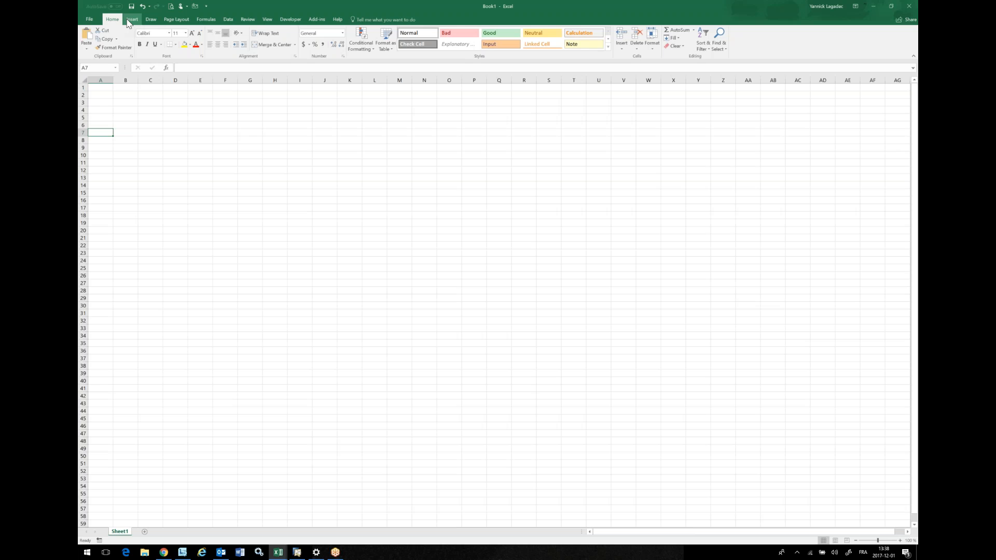
pyautogui.click(89, 19)
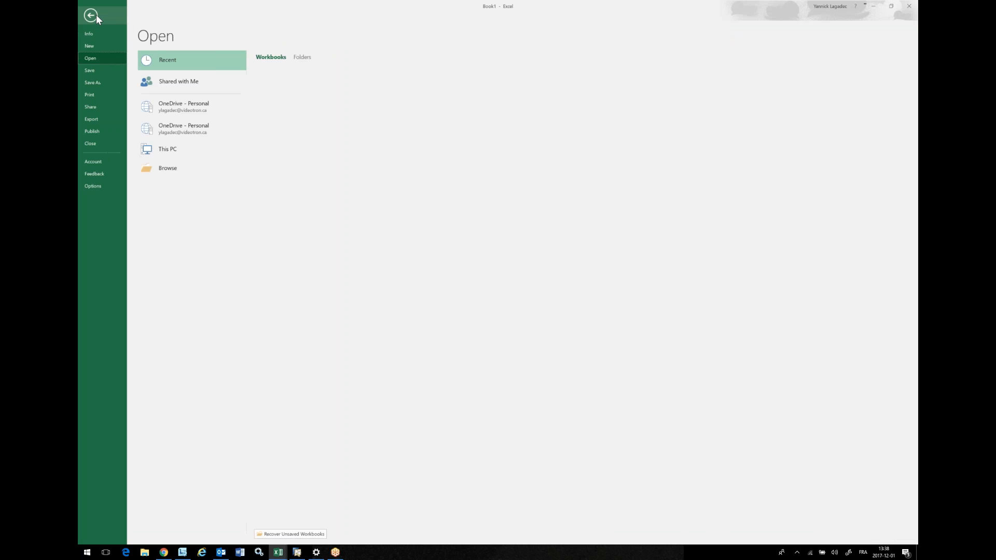
pyautogui.click(96, 16)
pyautogui.click(230, 21)
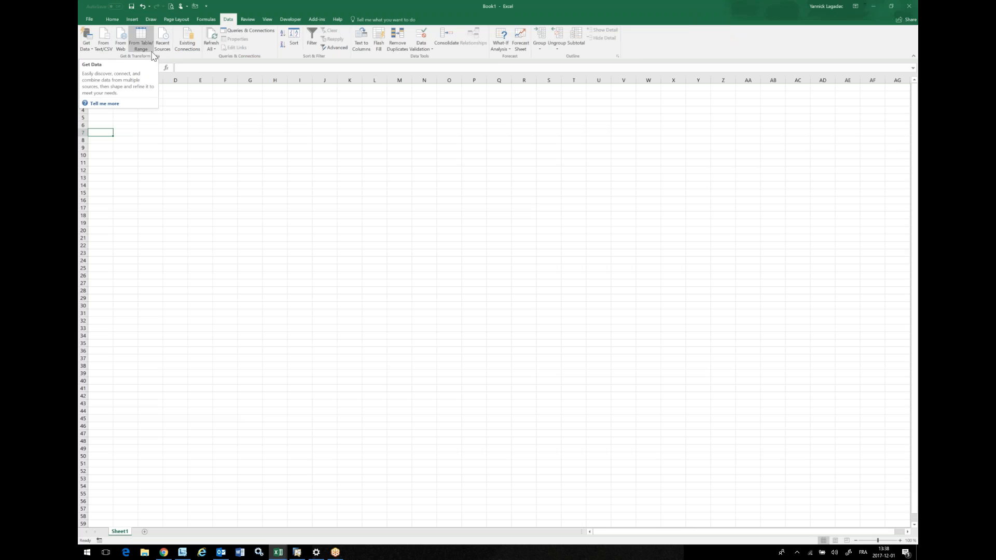
pyautogui.click(89, 52)
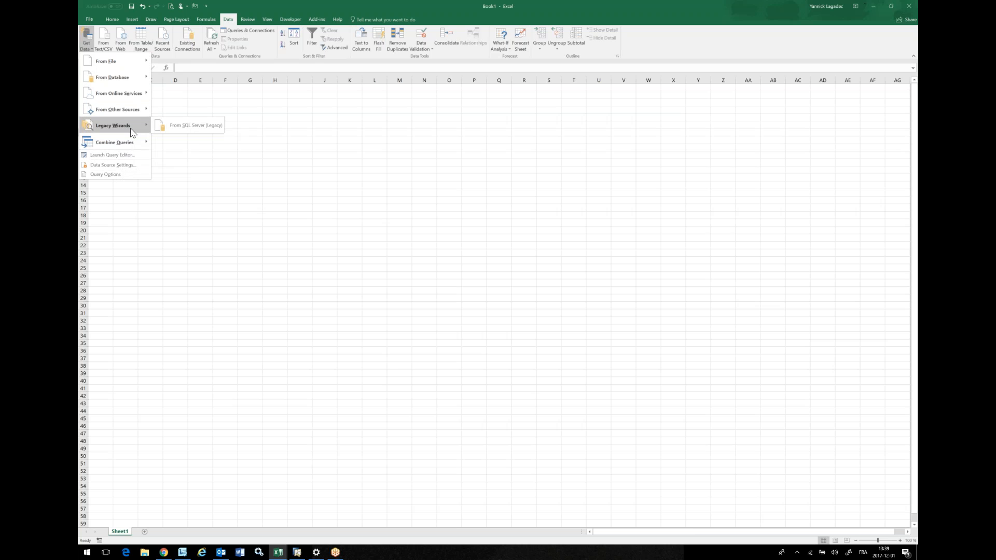
pyautogui.click(167, 126)
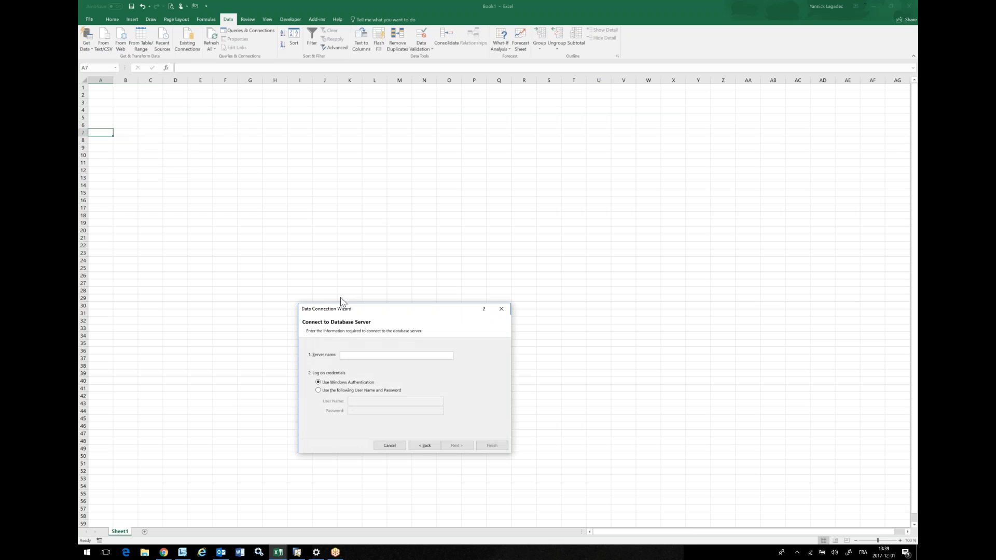
pyautogui.moveTo(374, 309); pyautogui.dragTo(373, 220)
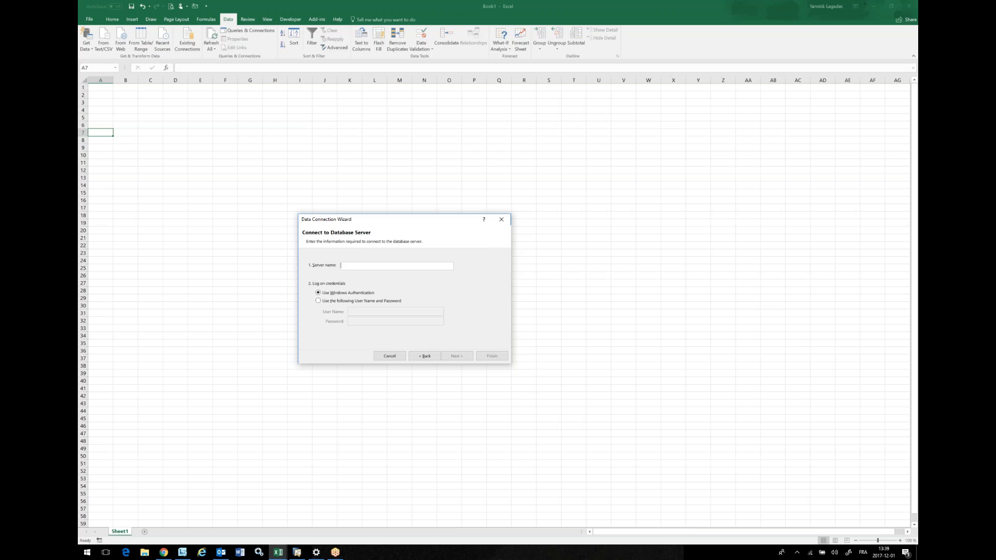
# Connect to the database server surfacepro3 using the user name sa and the account password instead of Windows Authentication.
pyautogui.write('surfacepro3')
pyautogui.click(318, 301)
pyautogui.click(355, 311)
pyautogui.write('s')
pyautogui.hotkey('ctrl', 'a')
pyautogui.press('Right')
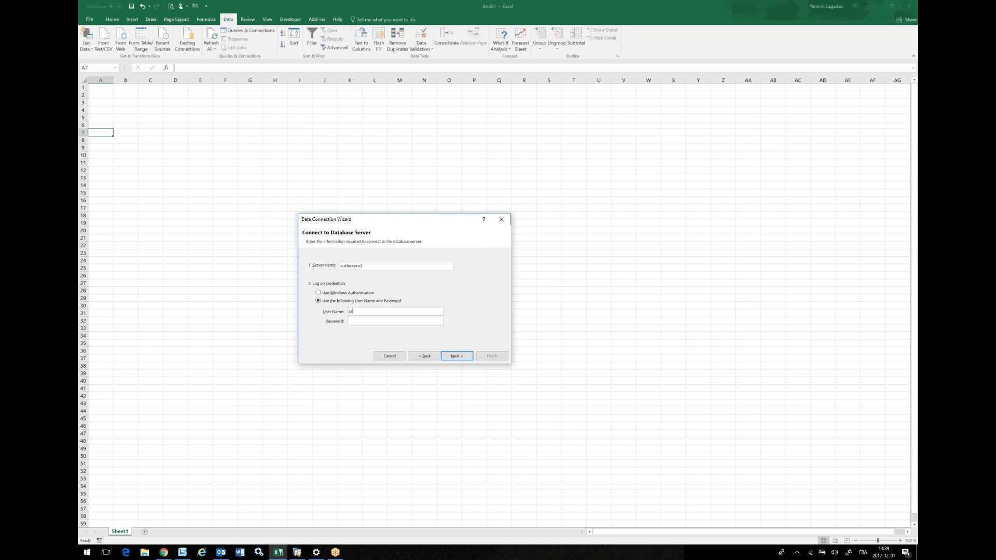
pyautogui.write('•••••')
pyautogui.click(459, 357)
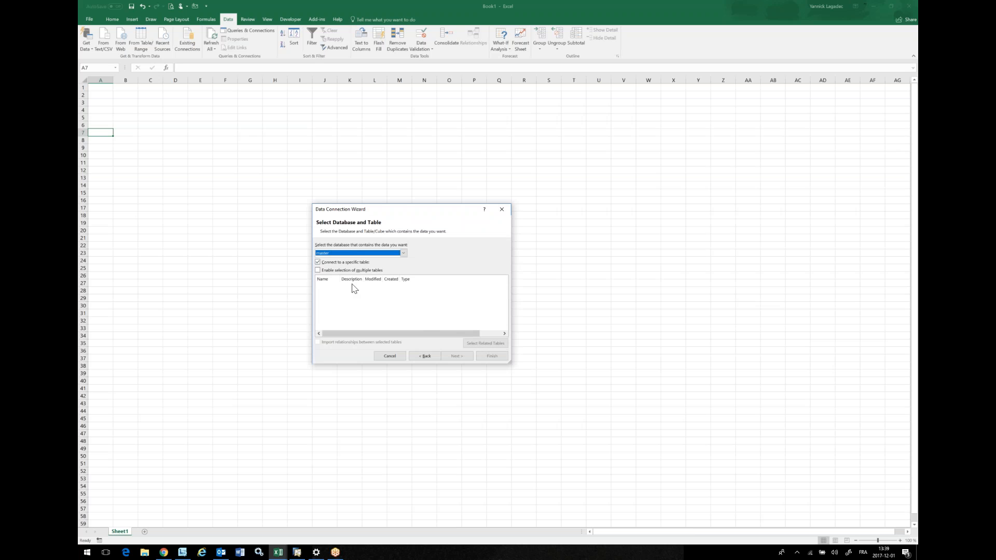
# Choose the SBODEMOUS database without connecting to a specific table, and continue to the connection file settings.
pyautogui.click(403, 257)
pyautogui.moveTo(405, 263); pyautogui.dragTo(402, 283)
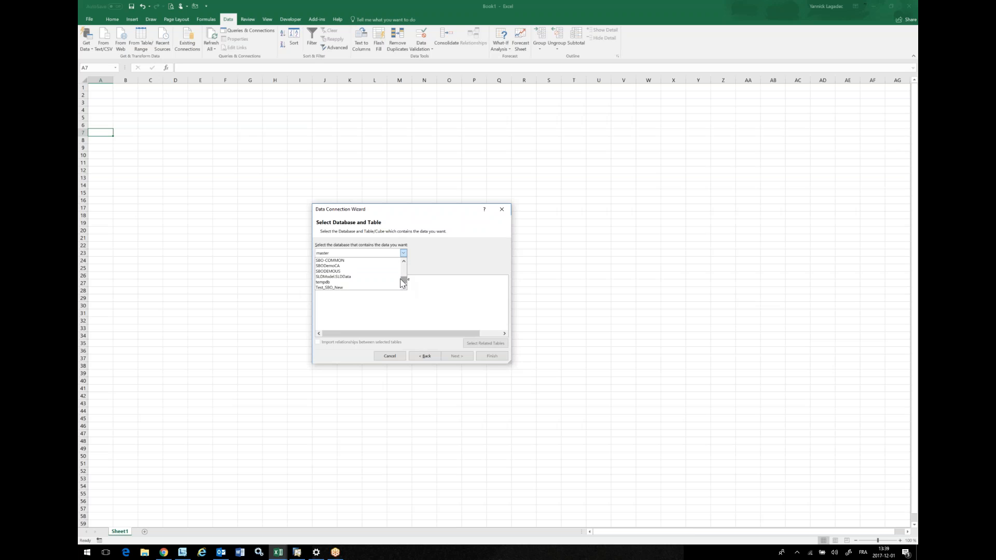
pyautogui.click(341, 272)
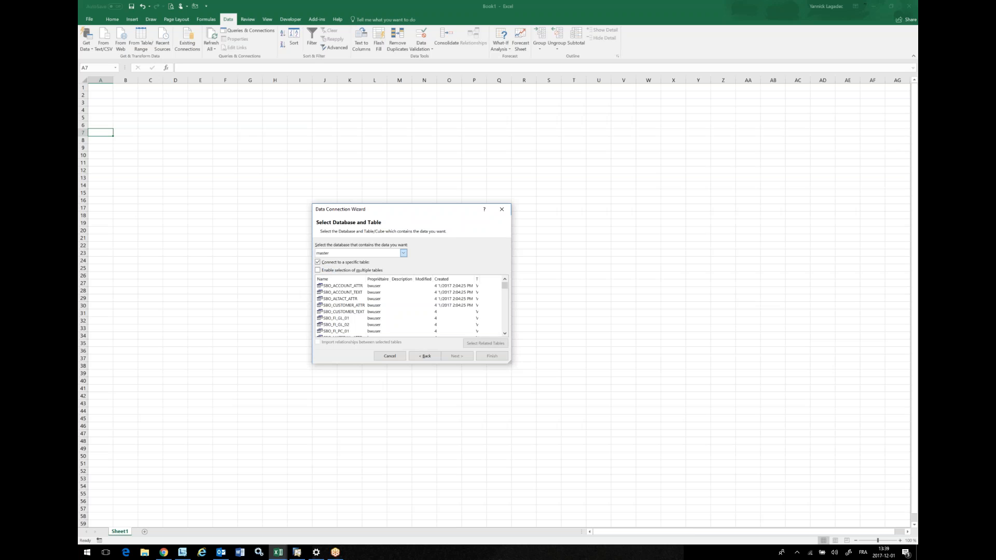
pyautogui.click(320, 263)
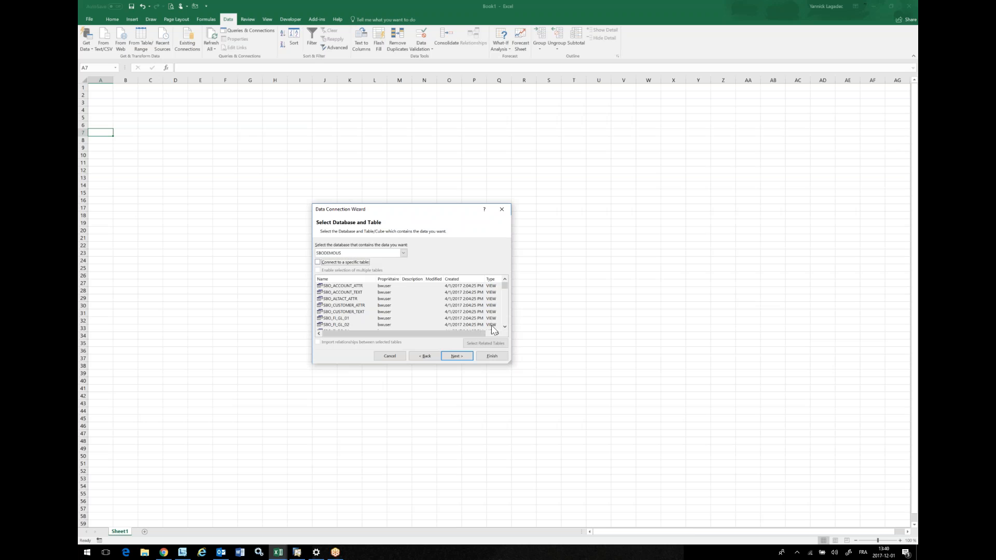
pyautogui.click(458, 357)
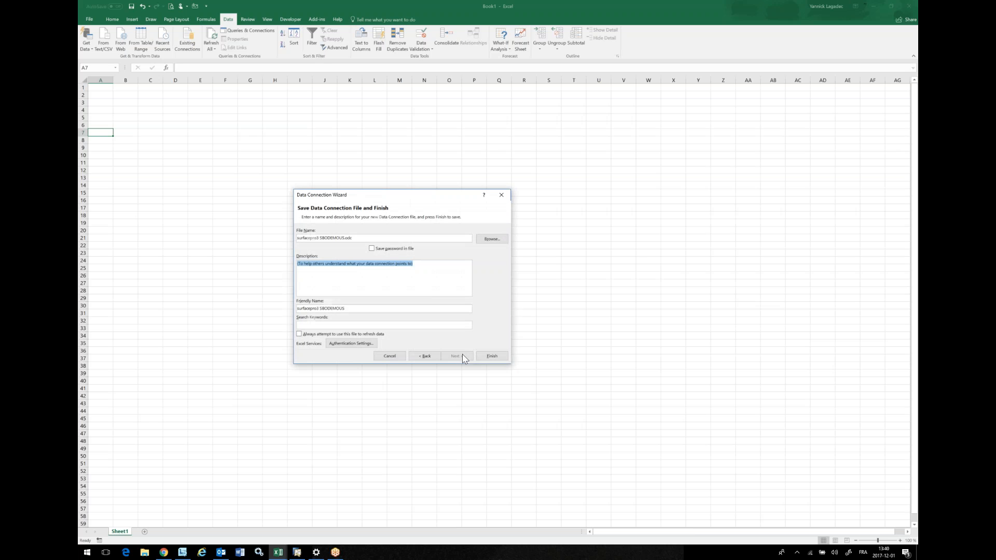
# Save the SBODEMOUS connection file with the password included, replacing the existing file, and cancel the table selection.
pyautogui.click(377, 249)
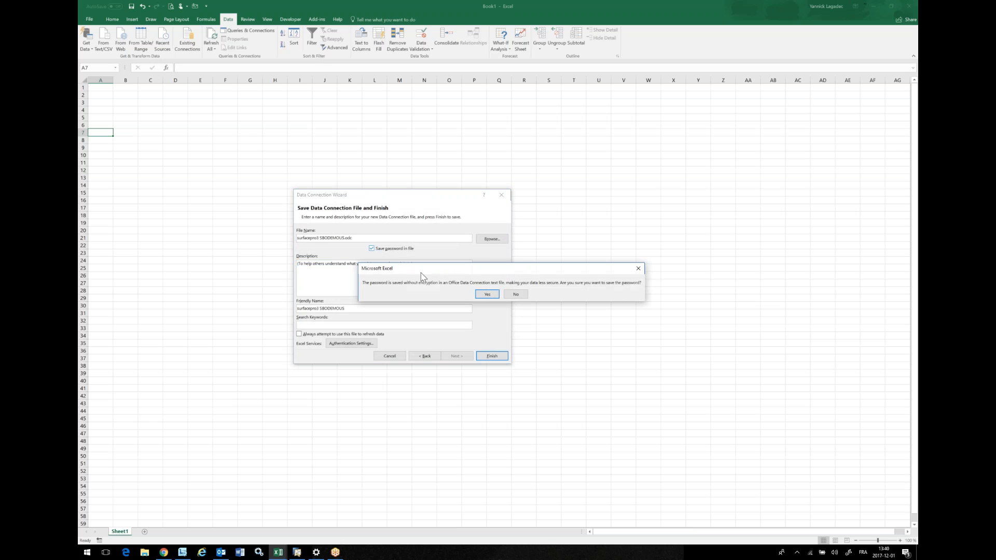
pyautogui.click(487, 295)
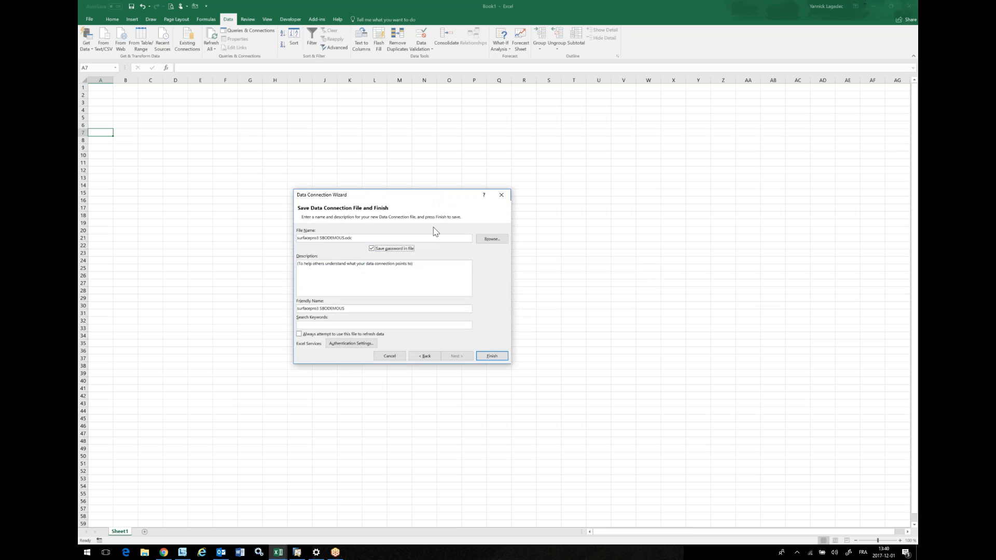
pyautogui.click(483, 355)
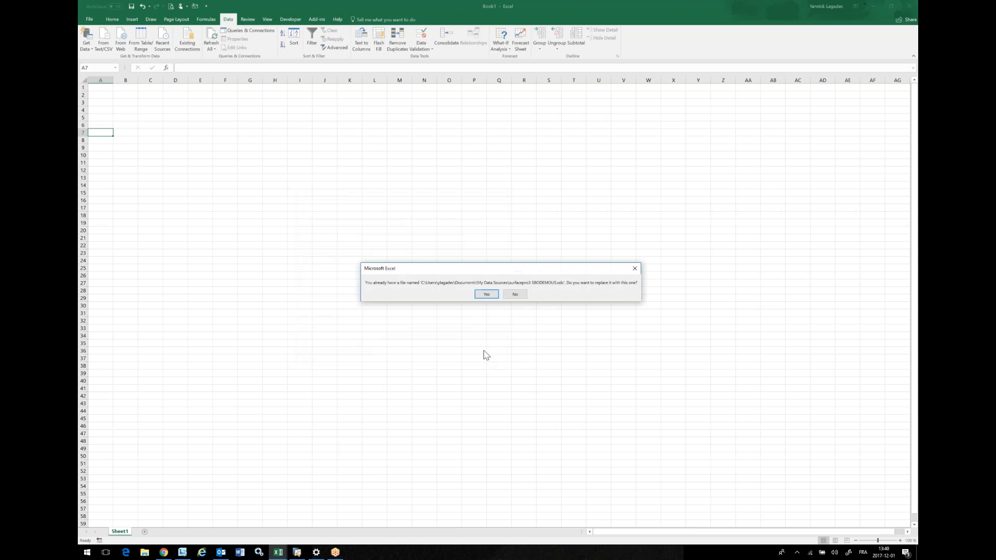
pyautogui.click(493, 297)
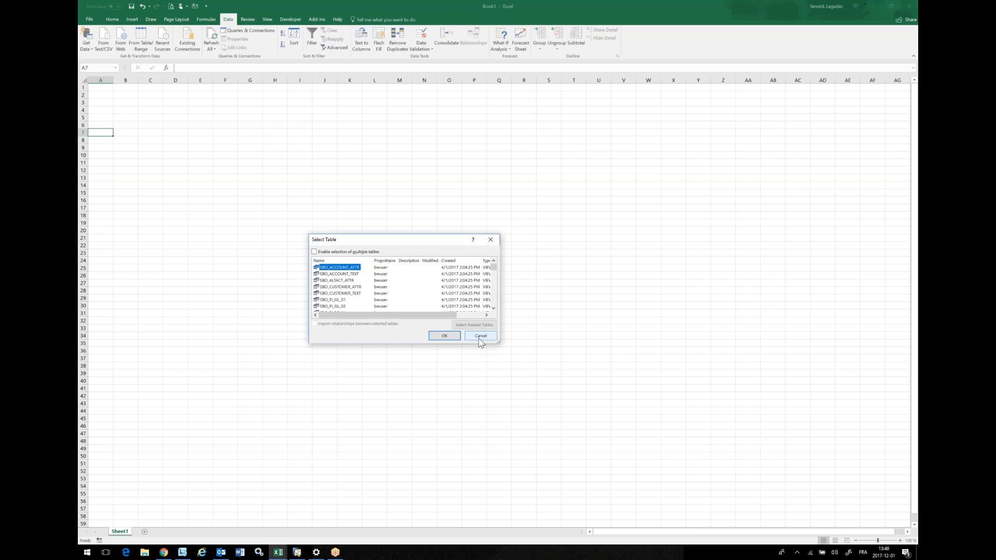
pyautogui.click(479, 340)
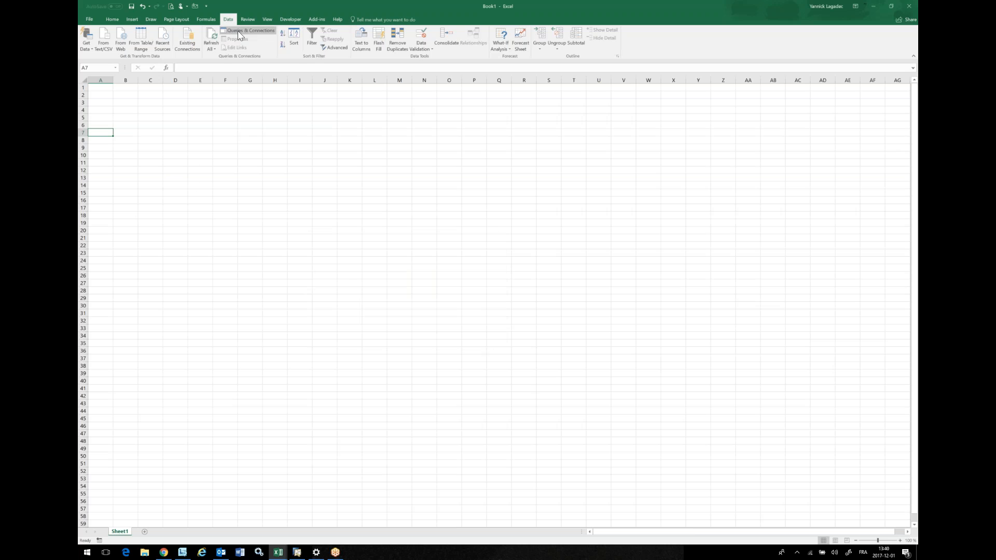
# Open the saved surfacepro3 SBODEMOUS connection from the existing connections on this computer.
pyautogui.click(194, 48)
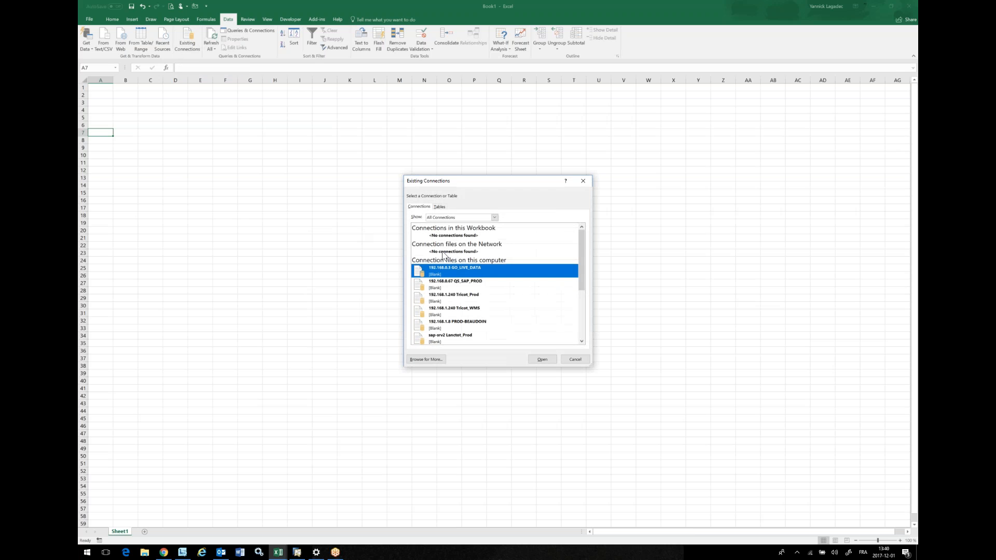
pyautogui.moveTo(580, 267); pyautogui.dragTo(580, 316)
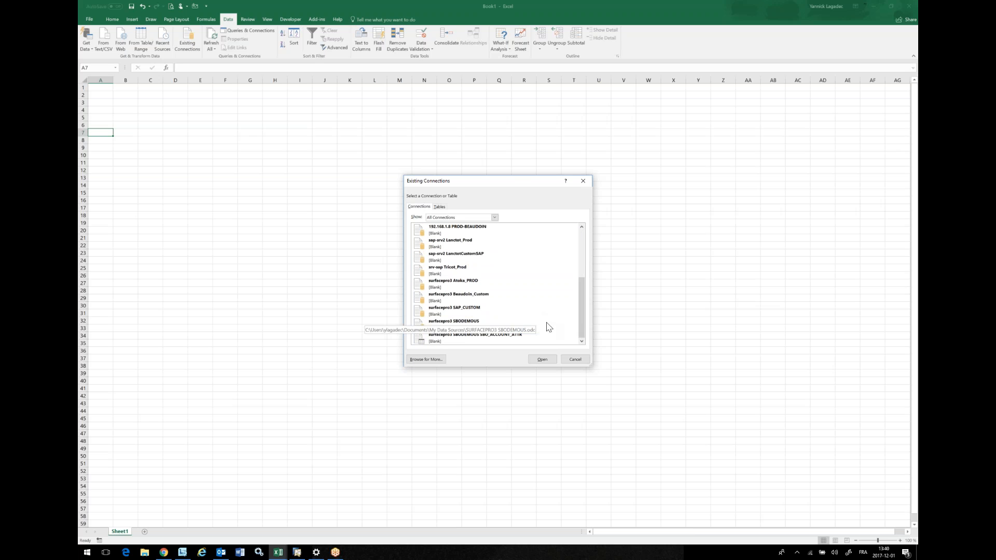
pyautogui.click(459, 324)
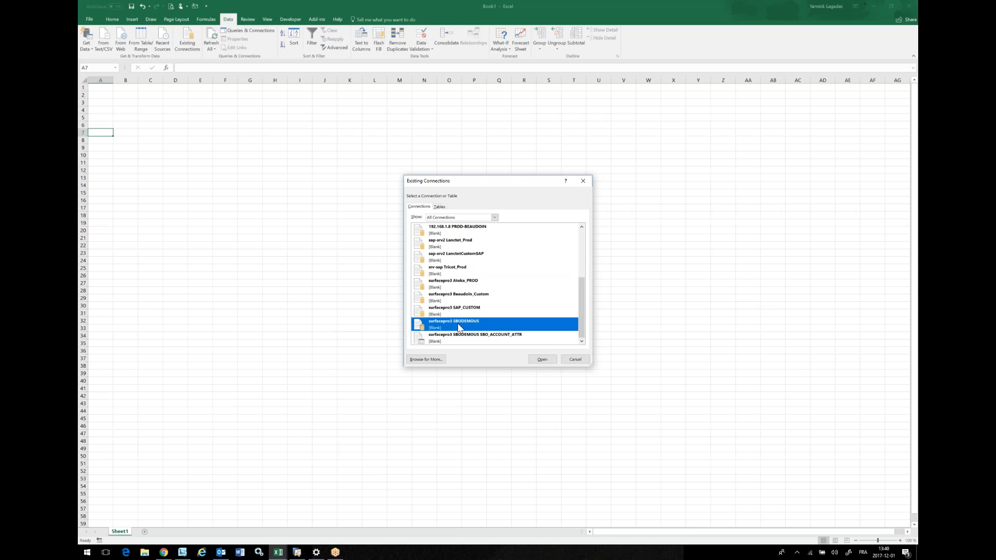
pyautogui.click(541, 359)
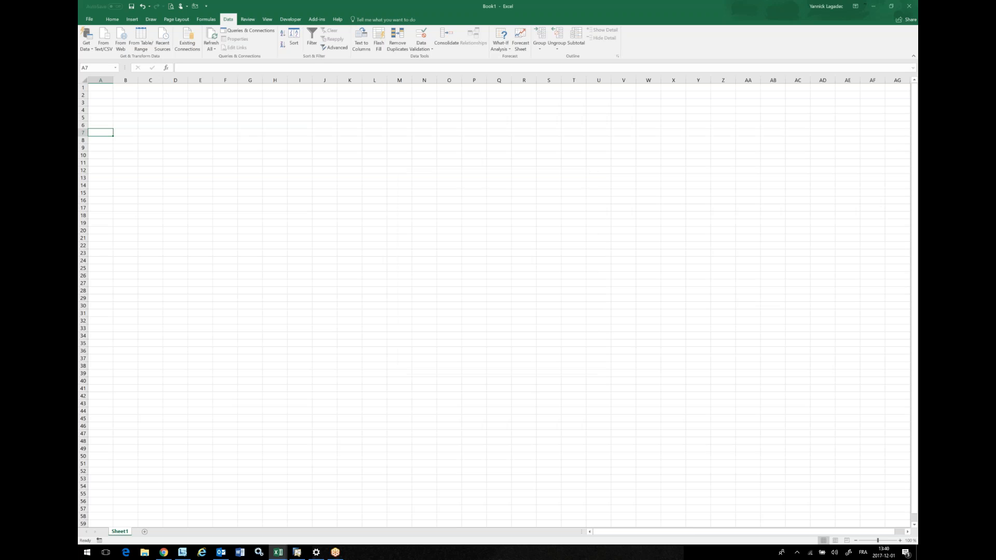
# Import the uV_FCSDK_GeneralLedger view as a table into the existing worksheet at cell A7.
pyautogui.moveTo(499, 343); pyautogui.dragTo(512, 417)
pyautogui.moveTo(507, 267); pyautogui.dragTo(507, 303)
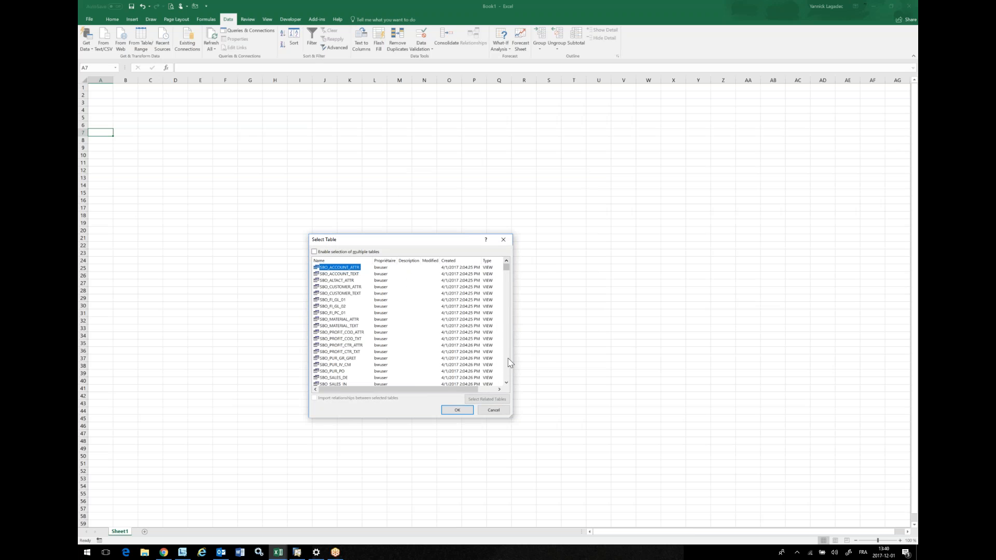
pyautogui.scroll(-10, 508, 374)
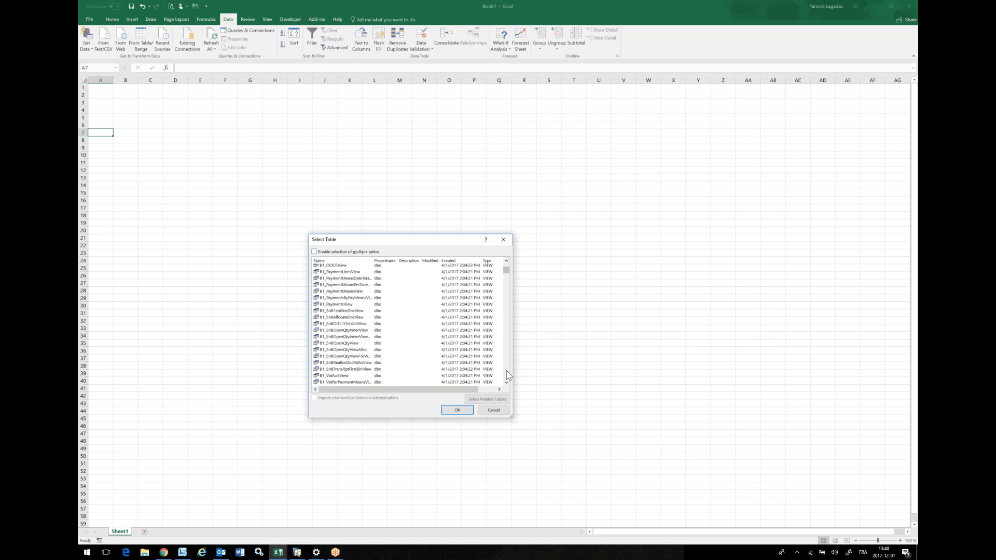
pyautogui.scroll(-5, 508, 374)
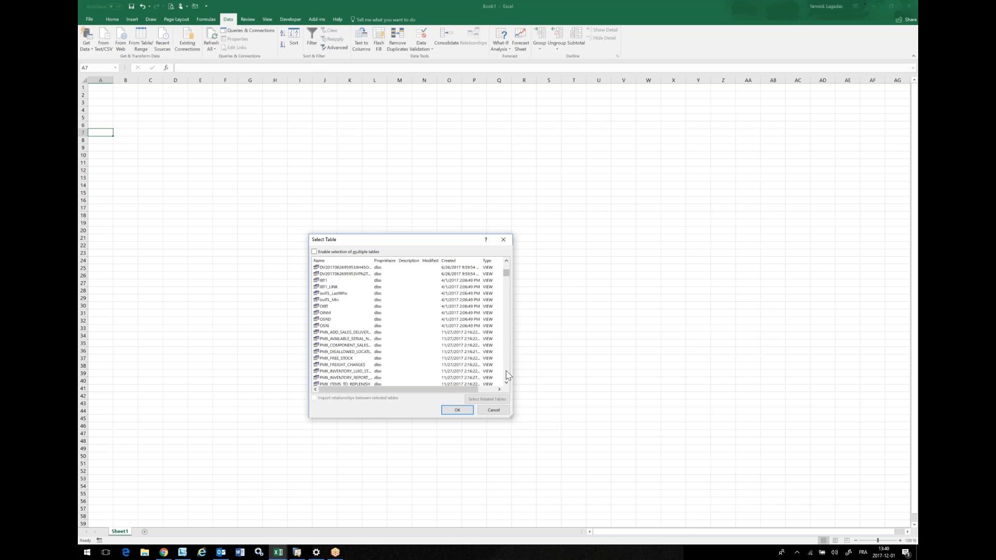
pyautogui.scroll(-7, 508, 375)
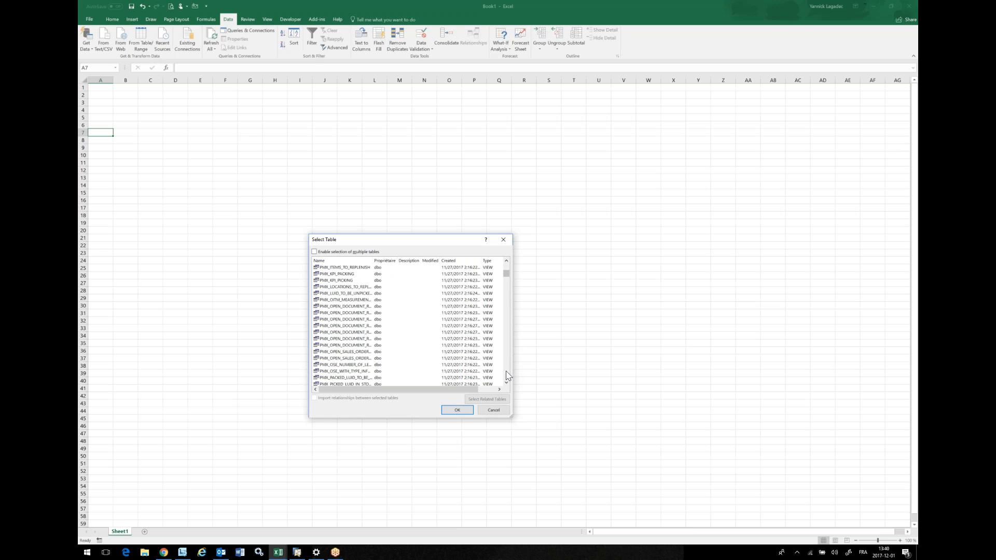
pyautogui.scroll(-6, 508, 375)
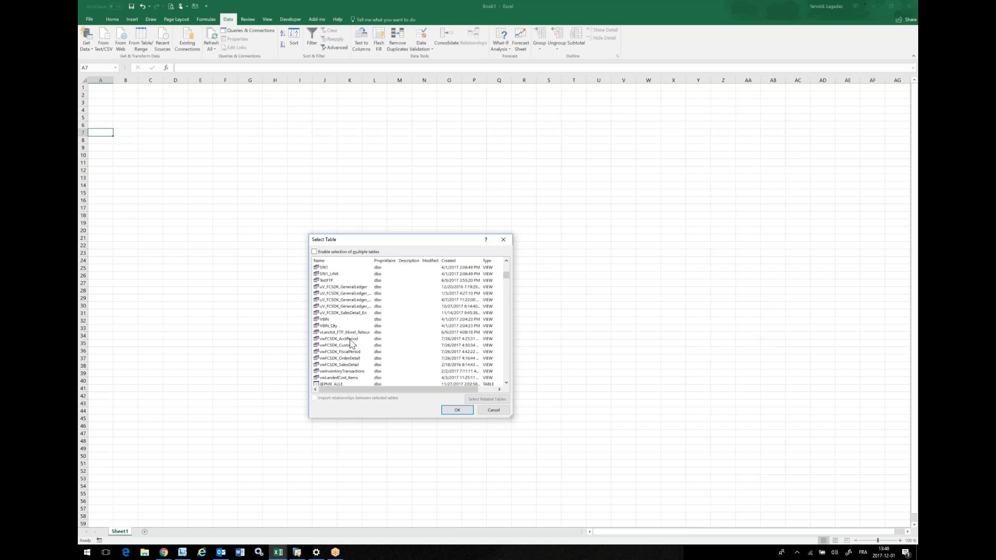
pyautogui.moveTo(374, 261); pyautogui.dragTo(398, 261)
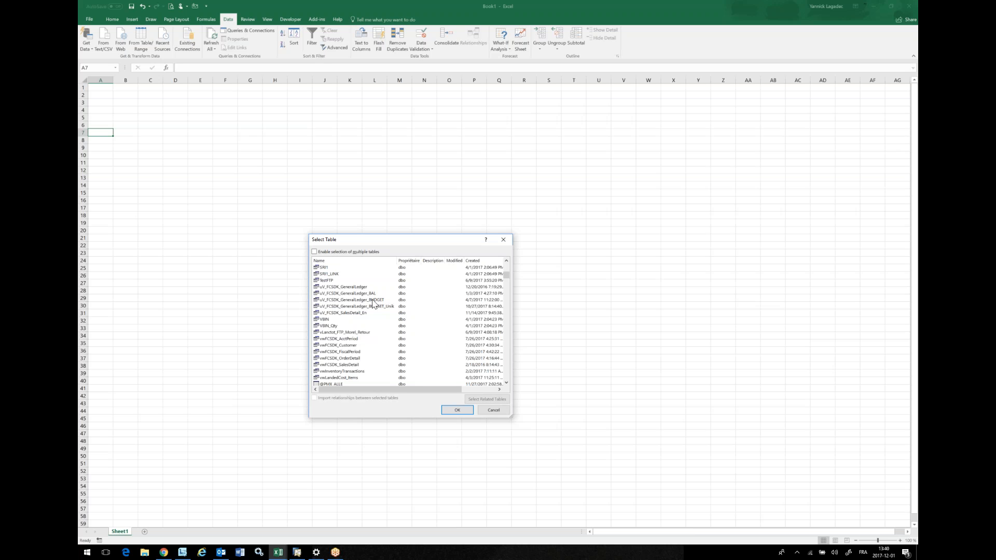
pyautogui.click(363, 288)
pyautogui.click(457, 410)
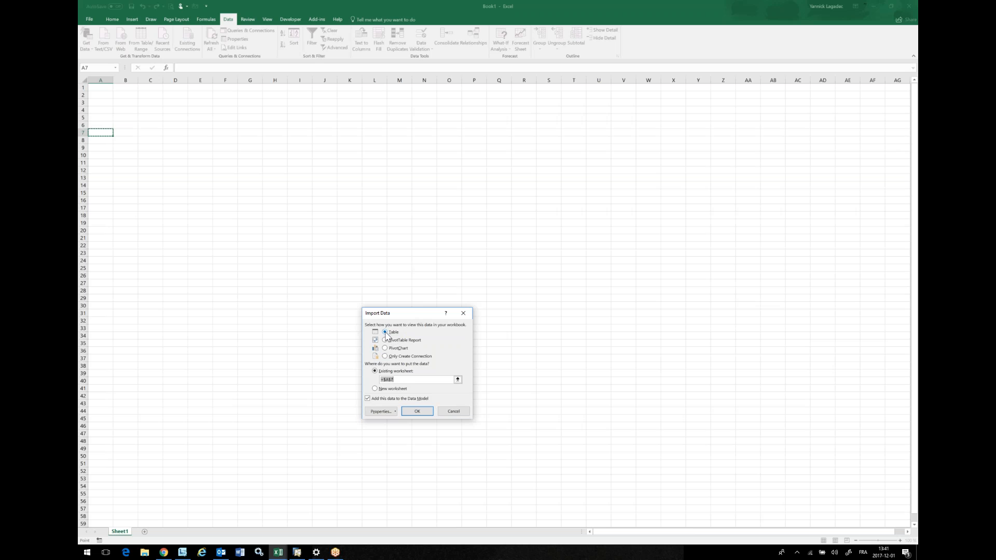
pyautogui.click(429, 414)
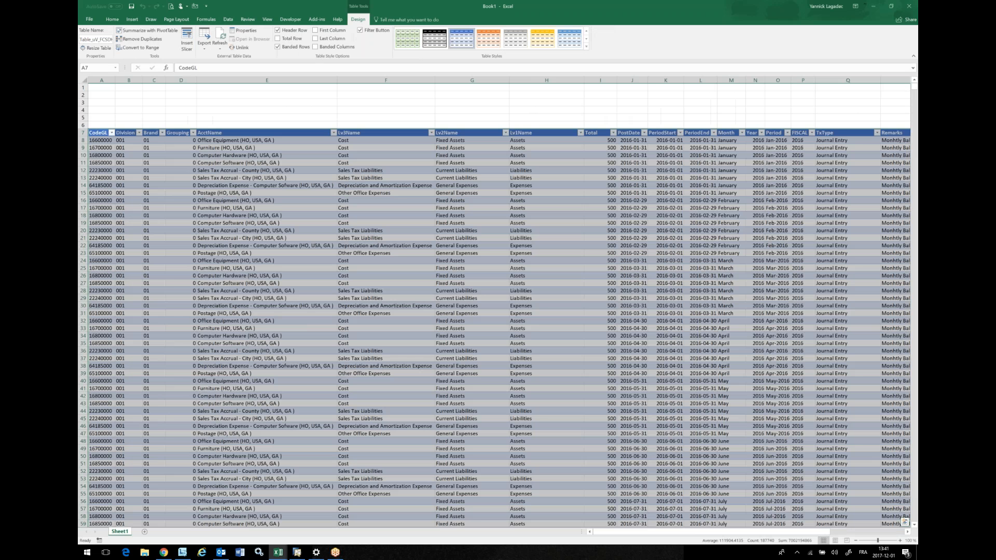
# Refresh the imported general ledger table, entering the account password for the sa user.
pyautogui.click(386, 222)
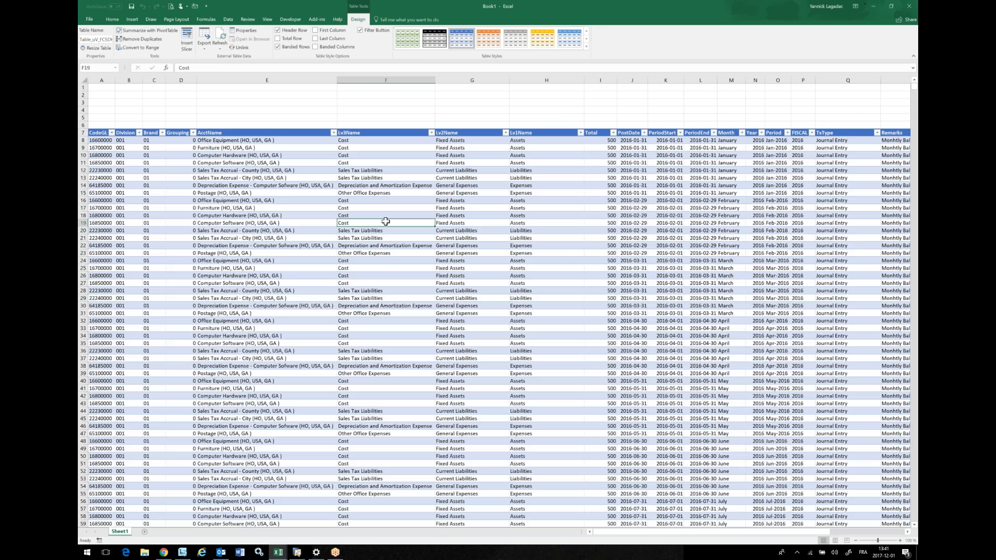
pyautogui.rightClick(385, 221)
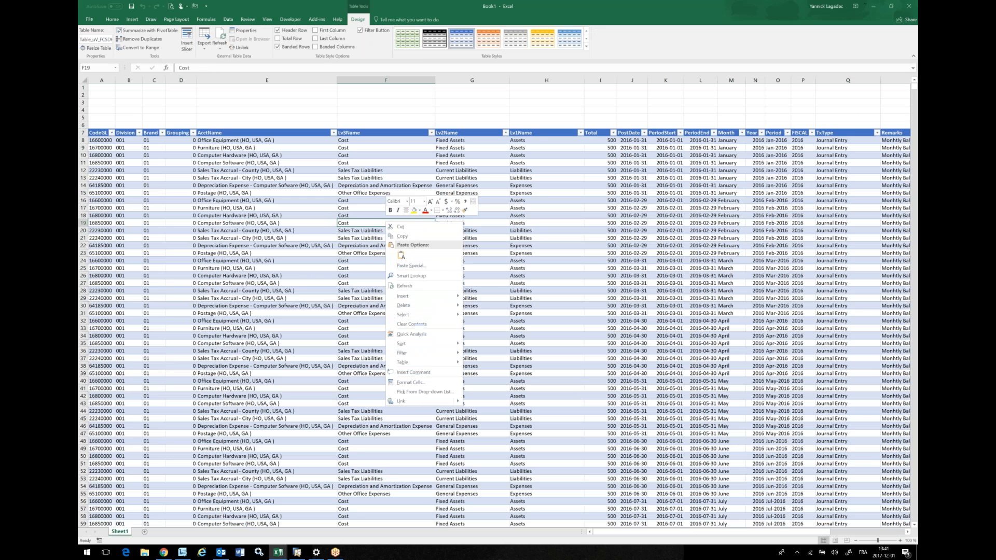
pyautogui.click(415, 285)
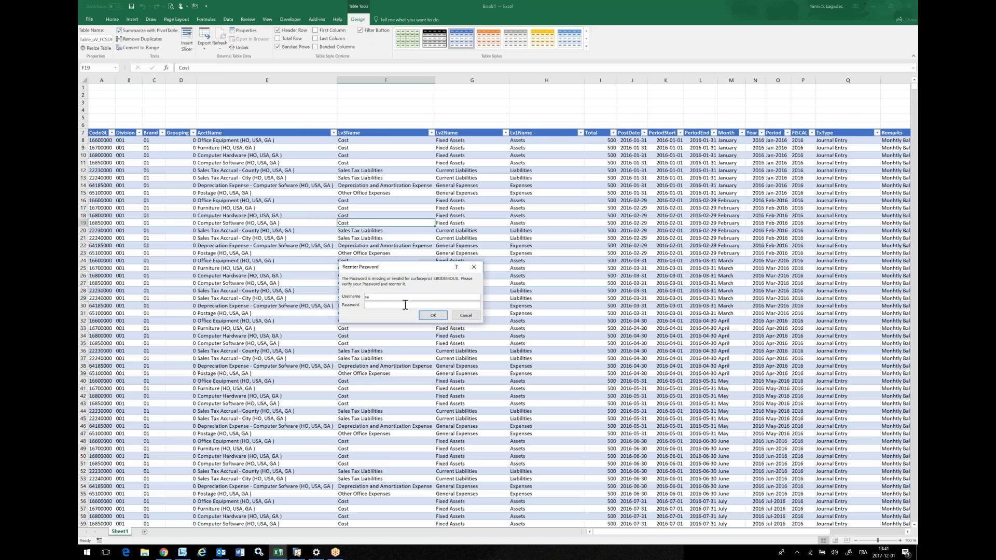
pyautogui.write('••••')
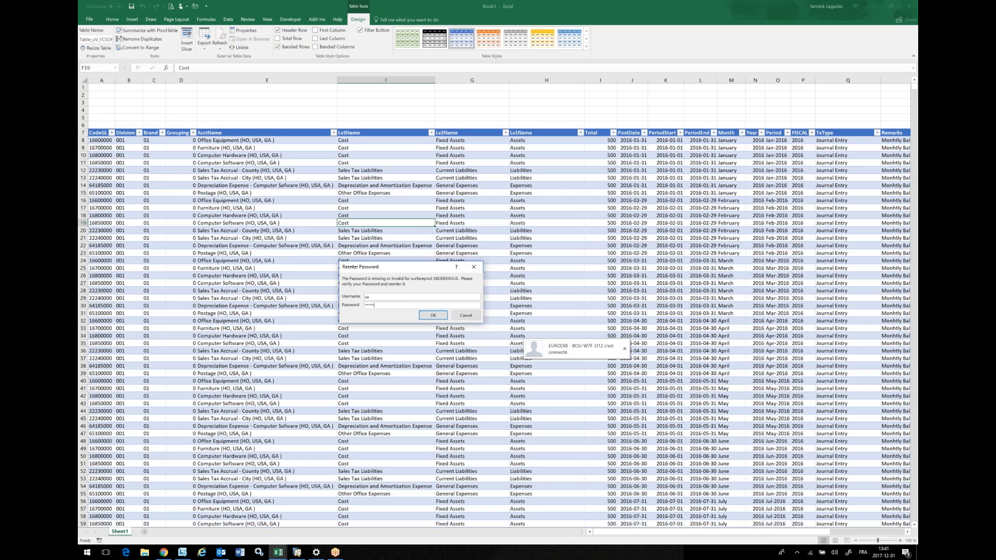
pyautogui.press('Return')
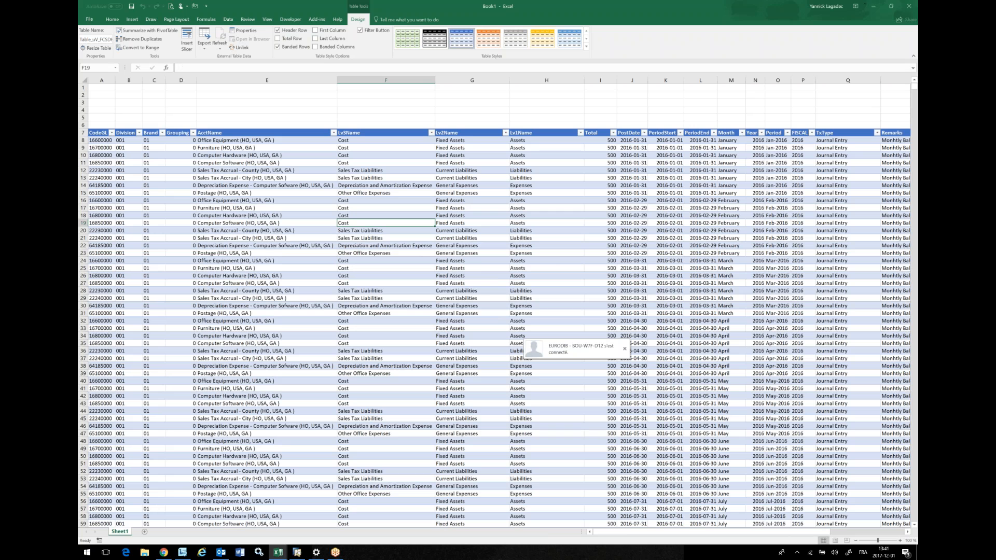
# Enable saving the password in the table's surfacepro3 SBODEMOUS connection definition, accepting unencrypted storage, and apply the data properties.
pyautogui.click(228, 20)
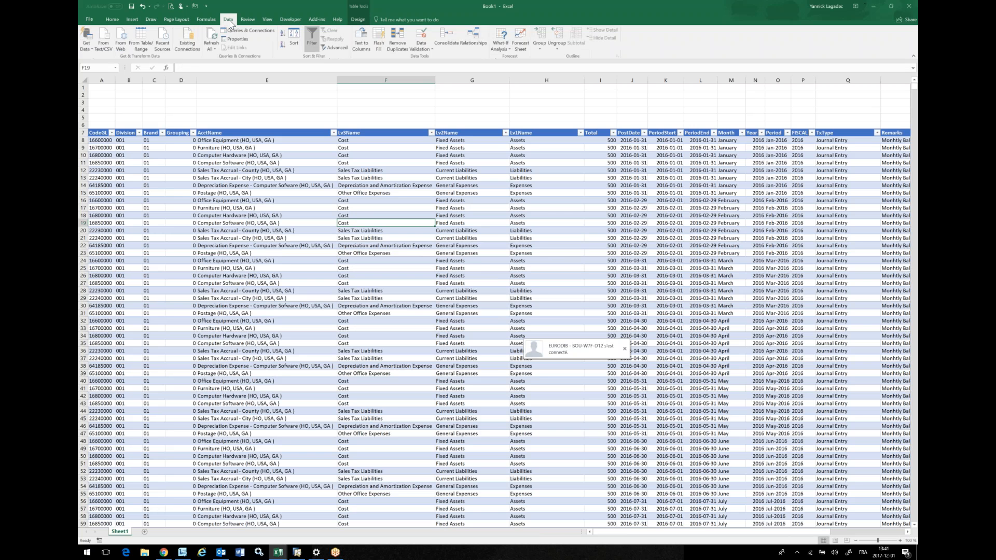
pyautogui.click(235, 39)
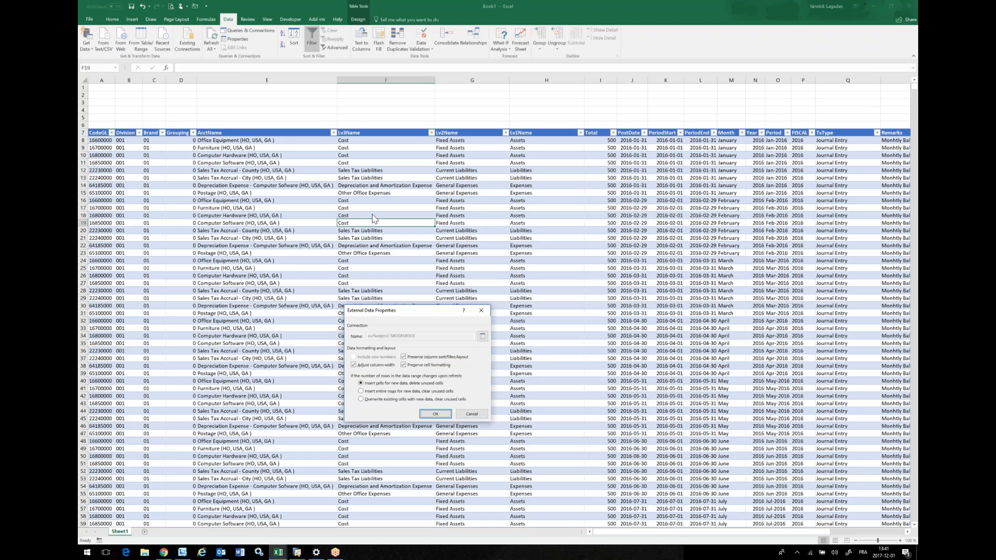
pyautogui.click(482, 336)
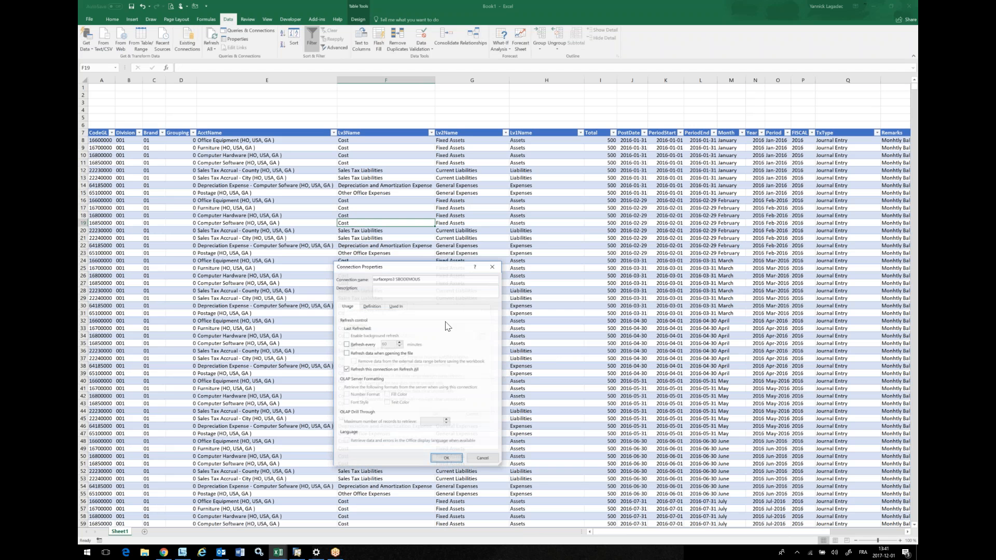
pyautogui.click(378, 308)
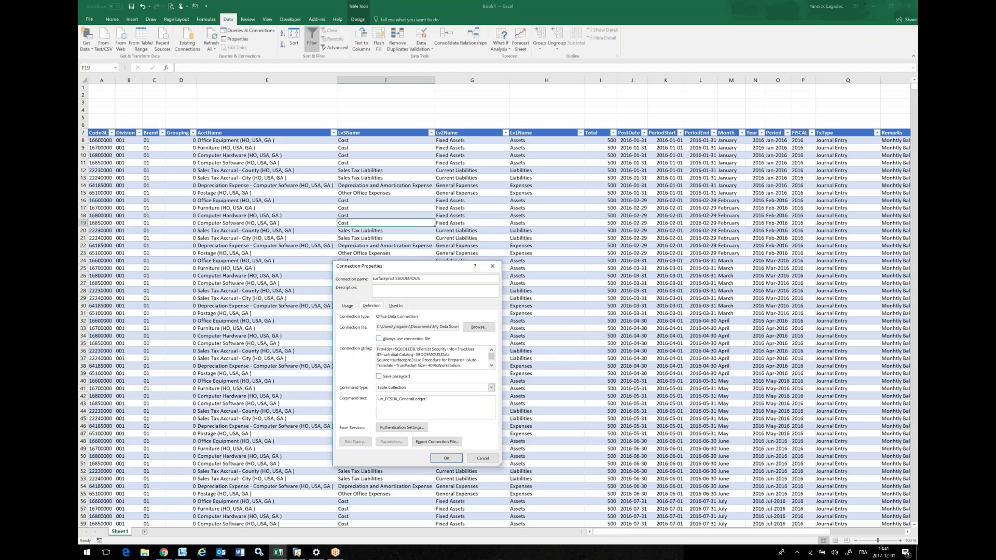
pyautogui.click(379, 376)
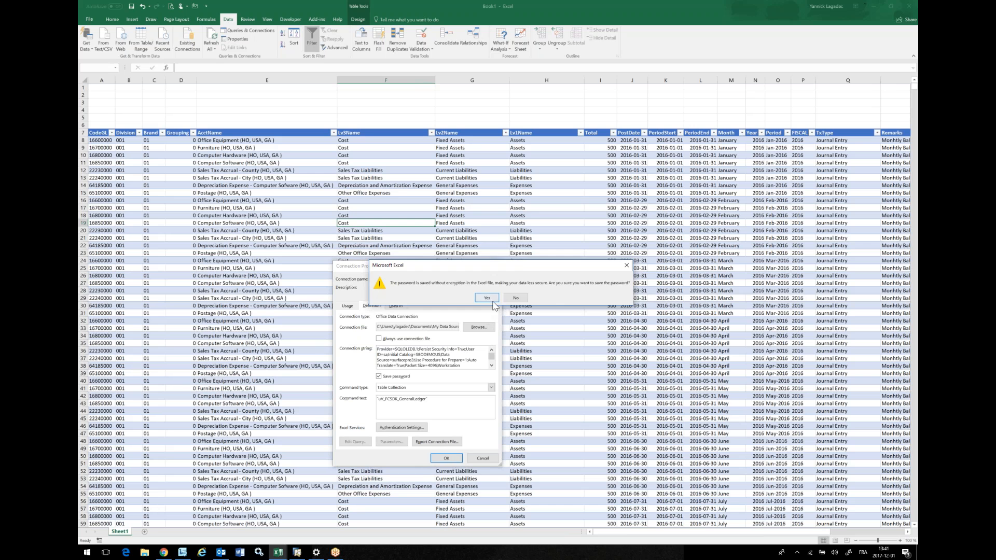
pyautogui.click(487, 297)
pyautogui.click(446, 458)
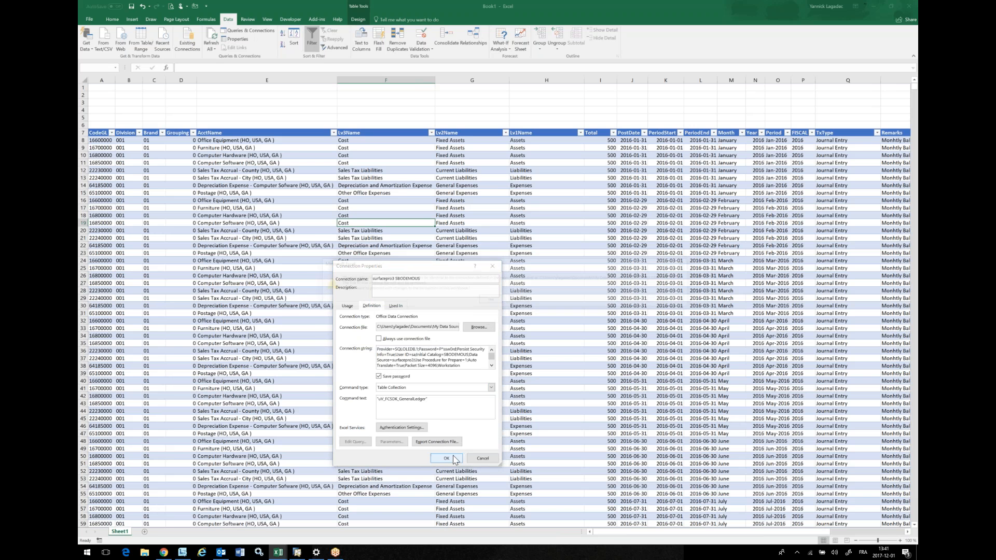
pyautogui.click(486, 299)
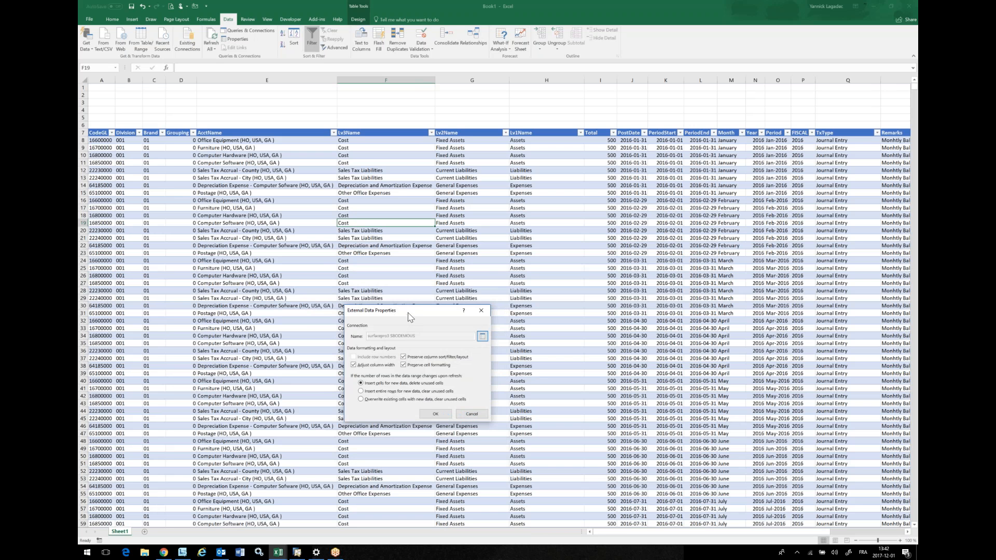
pyautogui.click(436, 414)
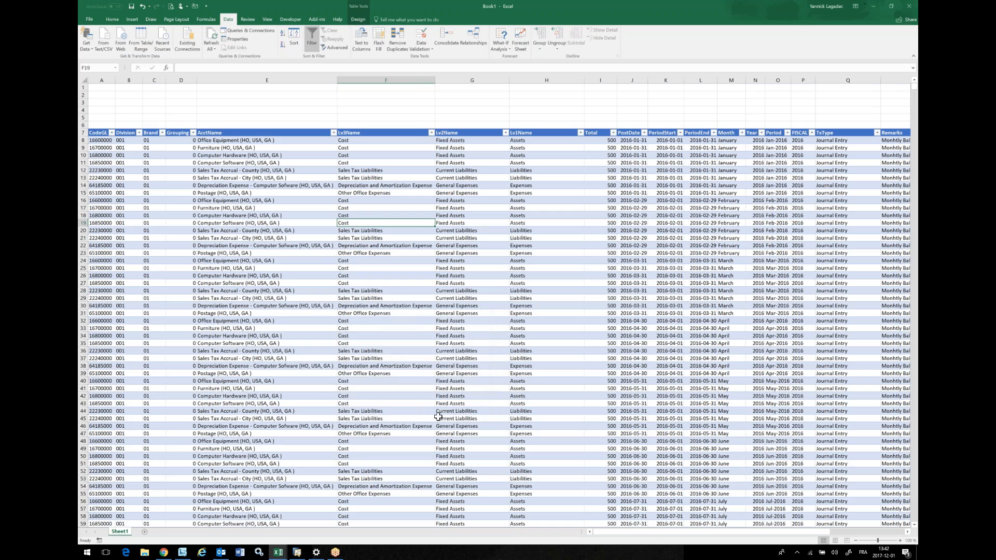
# Add a table column after CardName by entering the header qwjflqv in cell V7.
pyautogui.click(411, 291)
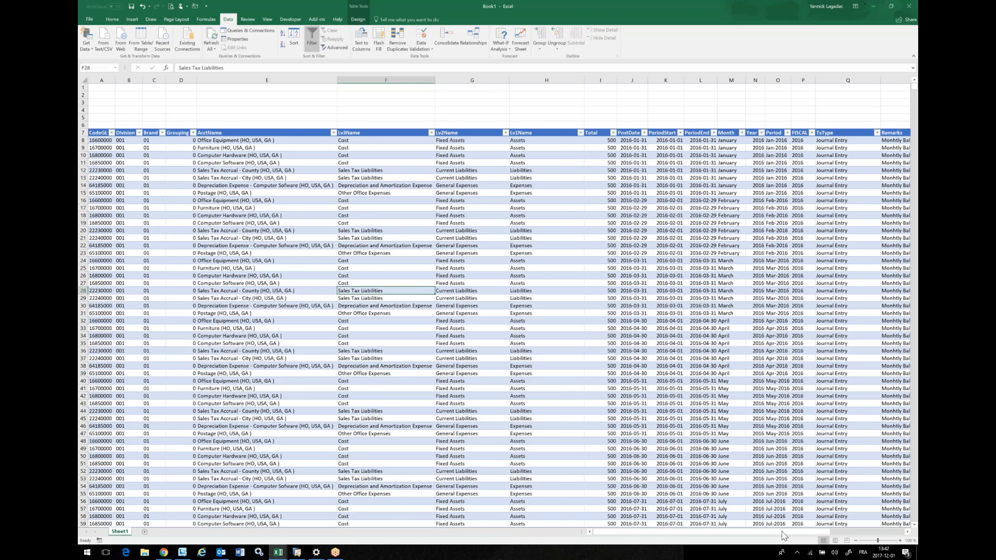
pyautogui.hscroll(5, 782, 533)
pyautogui.click(891, 133)
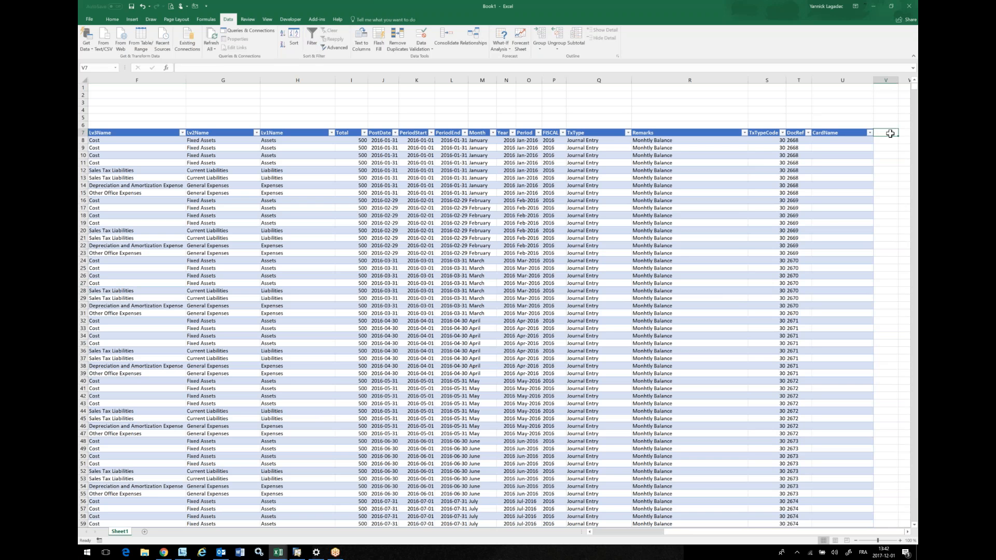
pyautogui.press('F2')
pyautogui.write('qwjflqv')
pyautogui.press('Return')
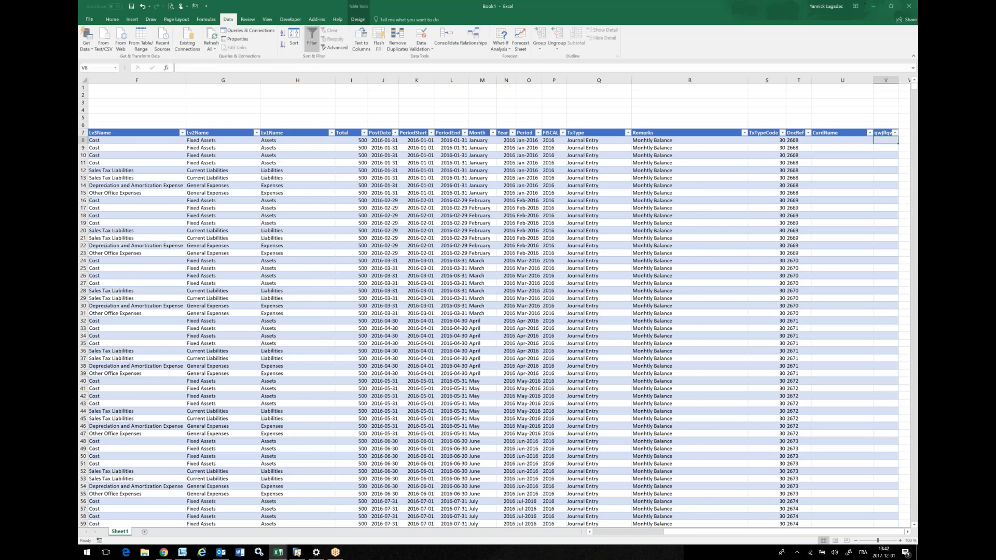
# Go back along the table's header row to the CodeGL heading in cell A7.
pyautogui.press('Right')
pyautogui.press('Up')
pyautogui.press('Left')
pyautogui.press('Left')
pyautogui.press('Left')
pyautogui.press('Left')
pyautogui.press('Left')
pyautogui.press('Left')
pyautogui.press('Left')
pyautogui.press('Left')
pyautogui.press('Left')
pyautogui.press('Left')
pyautogui.press('Left')
pyautogui.press('Left')
pyautogui.press('Left')
pyautogui.press('Left')
pyautogui.press('Left')
pyautogui.press('Left')
pyautogui.press('Left')
pyautogui.press('Left')
pyautogui.press('Left')
pyautogui.press('Left')
pyautogui.press('Left')
pyautogui.press('Left')
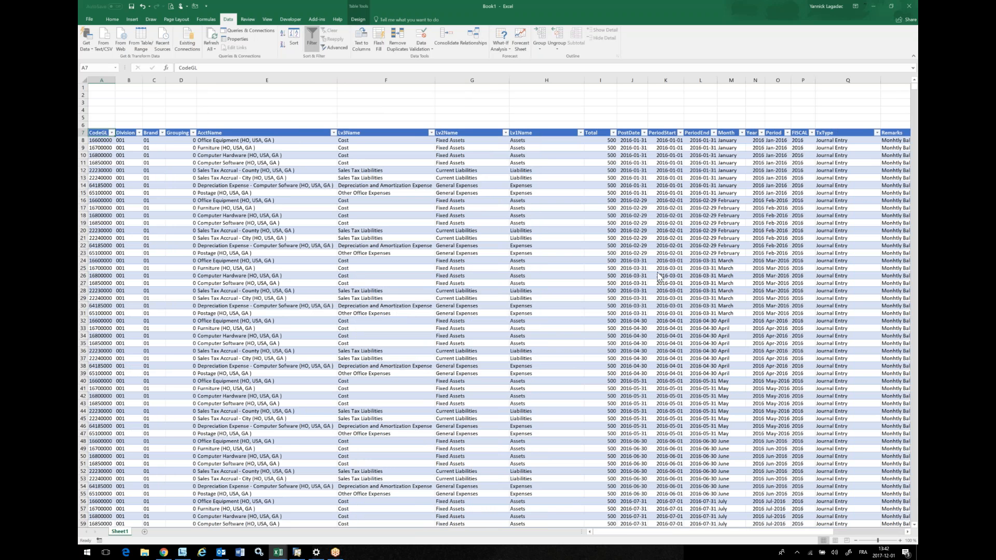
# Widen column A, which holds the CodeGL account codes, slightly.
pyautogui.click(229, 124)
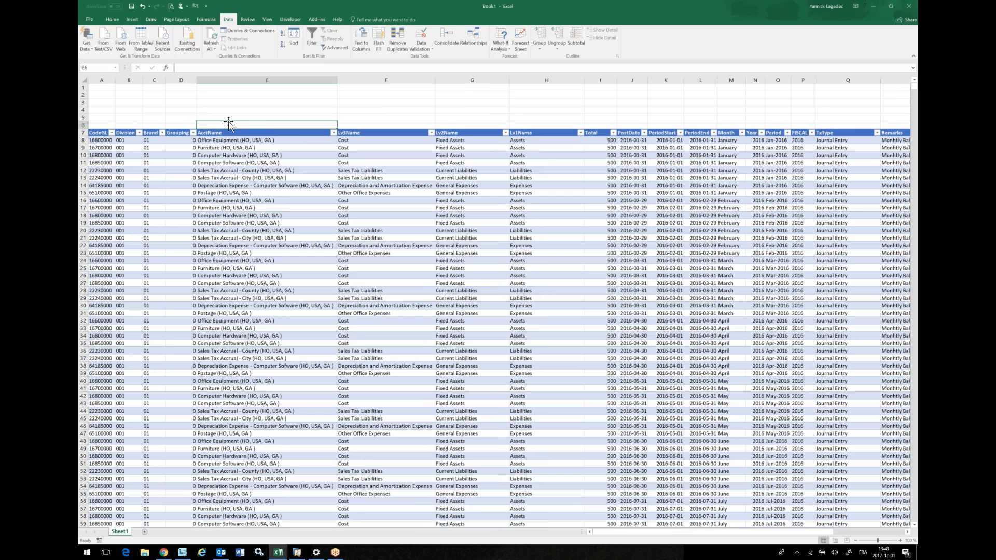
pyautogui.click(175, 109)
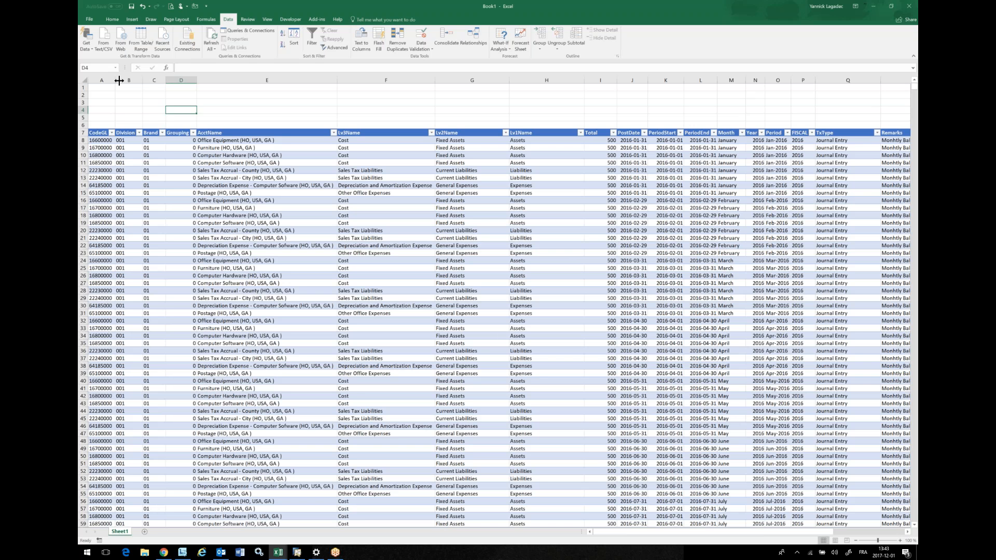
pyautogui.moveTo(119, 81); pyautogui.dragTo(124, 80)
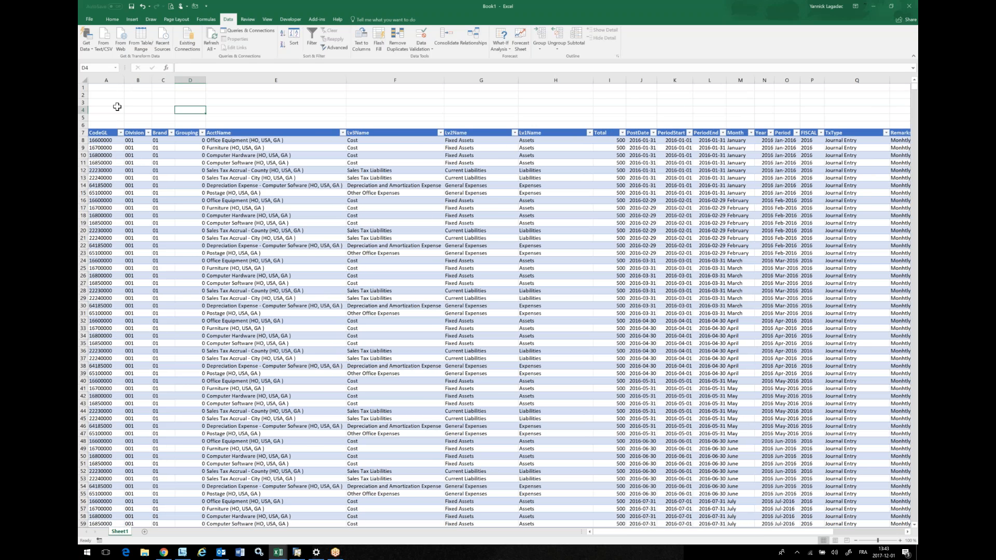
# Review the CodeGL, Division and Brand columns and the table's remaining fields, and close the meeting reminder.
pyautogui.click(117, 106)
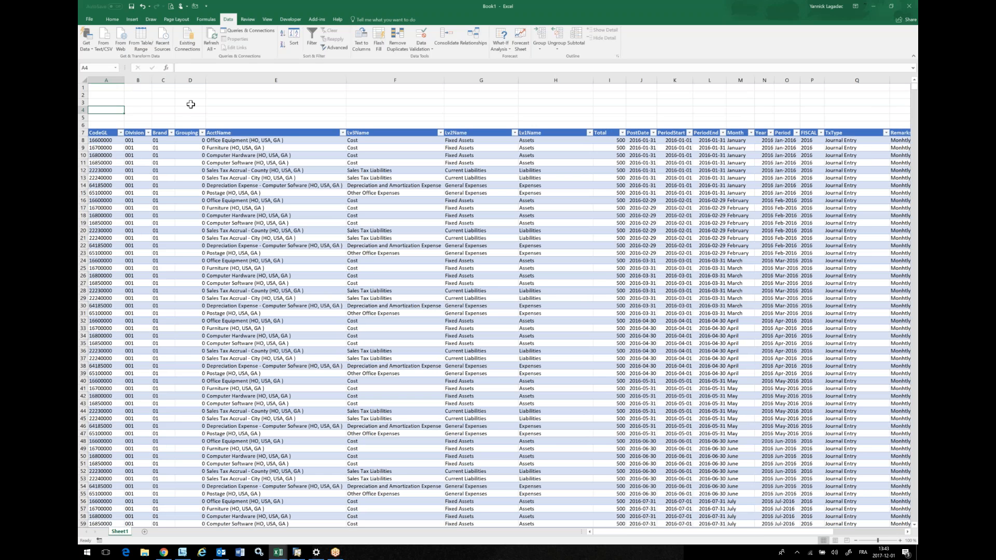
pyautogui.click(140, 124)
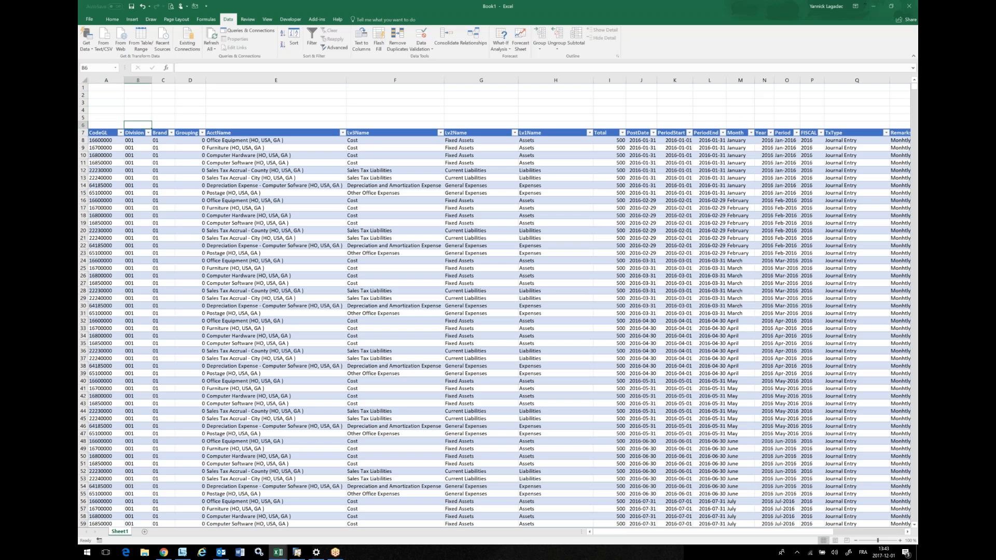
pyautogui.click(143, 79)
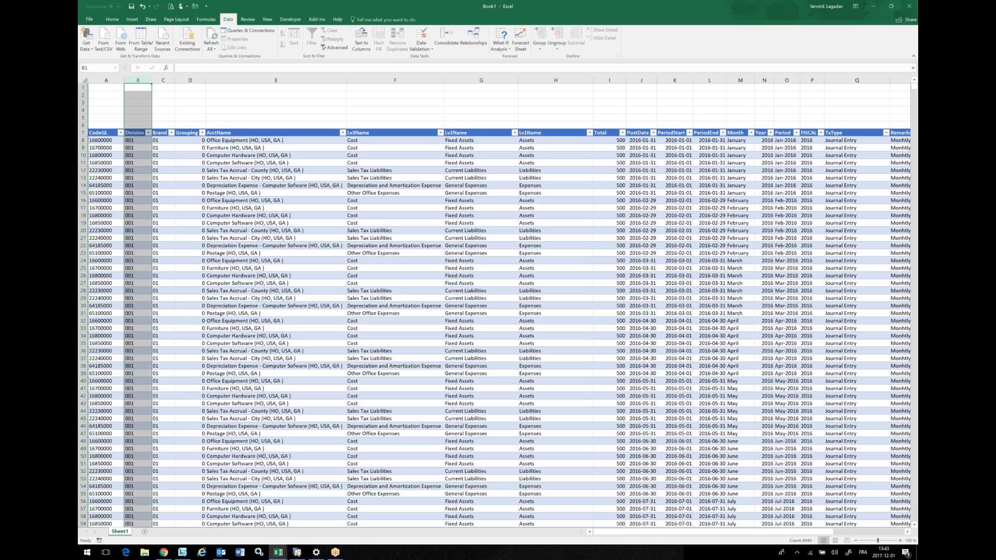
pyautogui.click(147, 103)
pyautogui.click(159, 103)
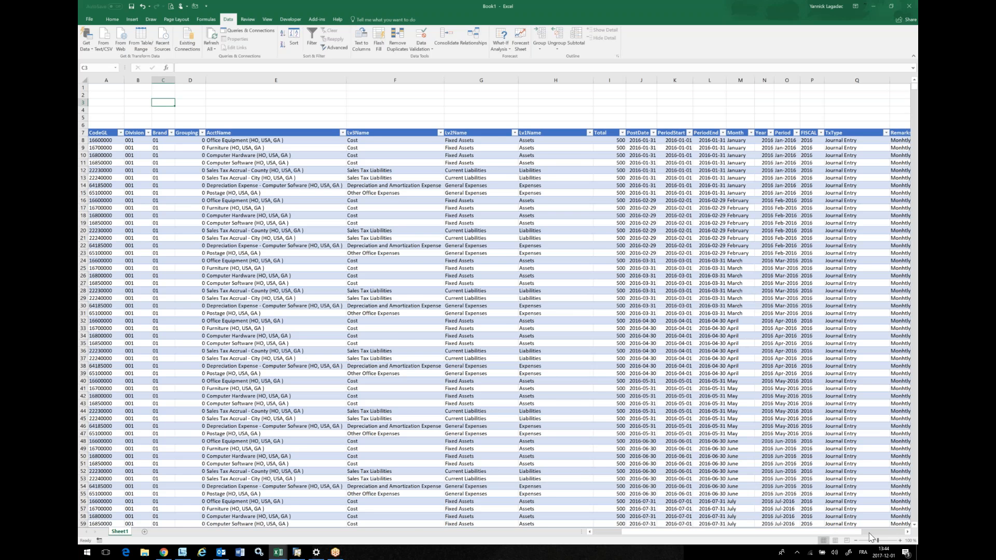
pyautogui.hscroll(3, 870, 535)
pyautogui.hscroll(3, 870, 537)
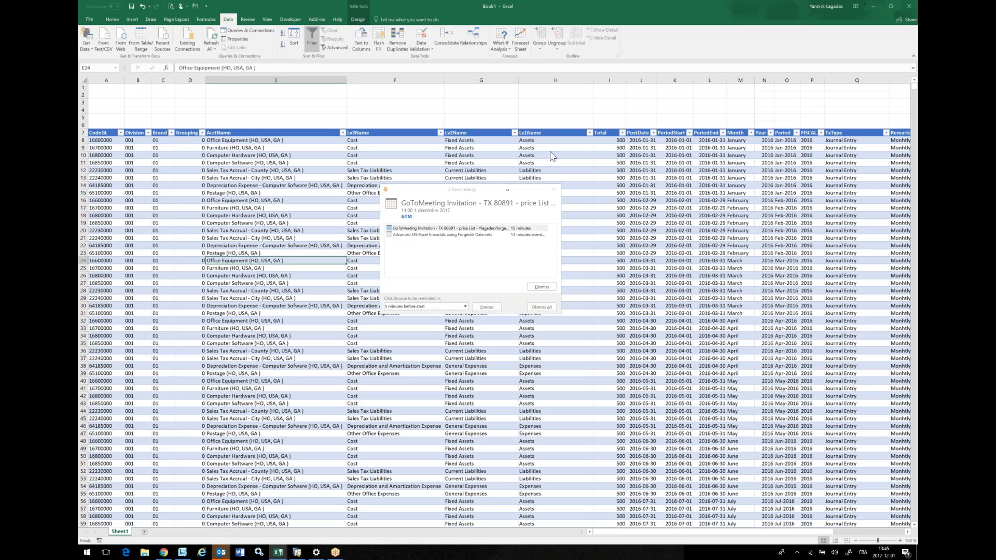
pyautogui.click(557, 193)
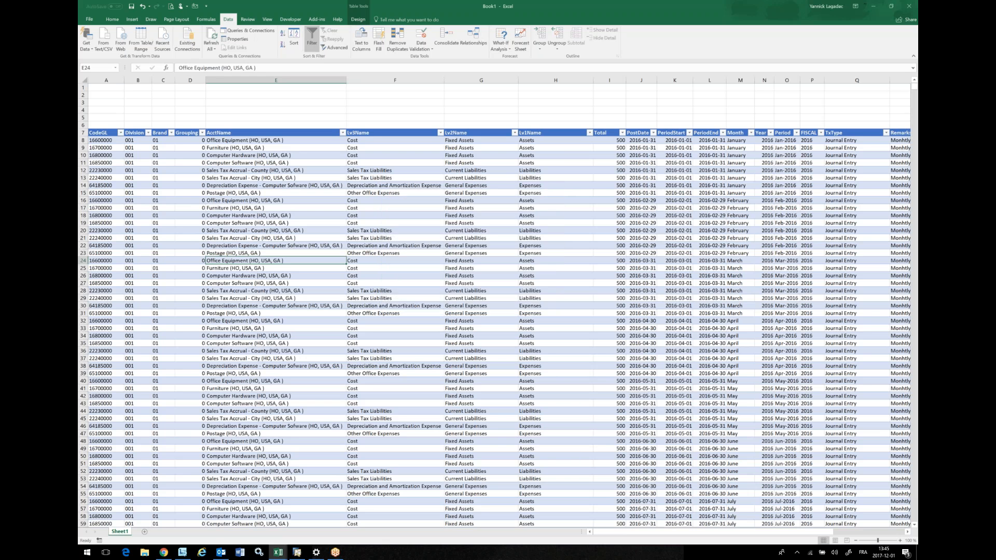